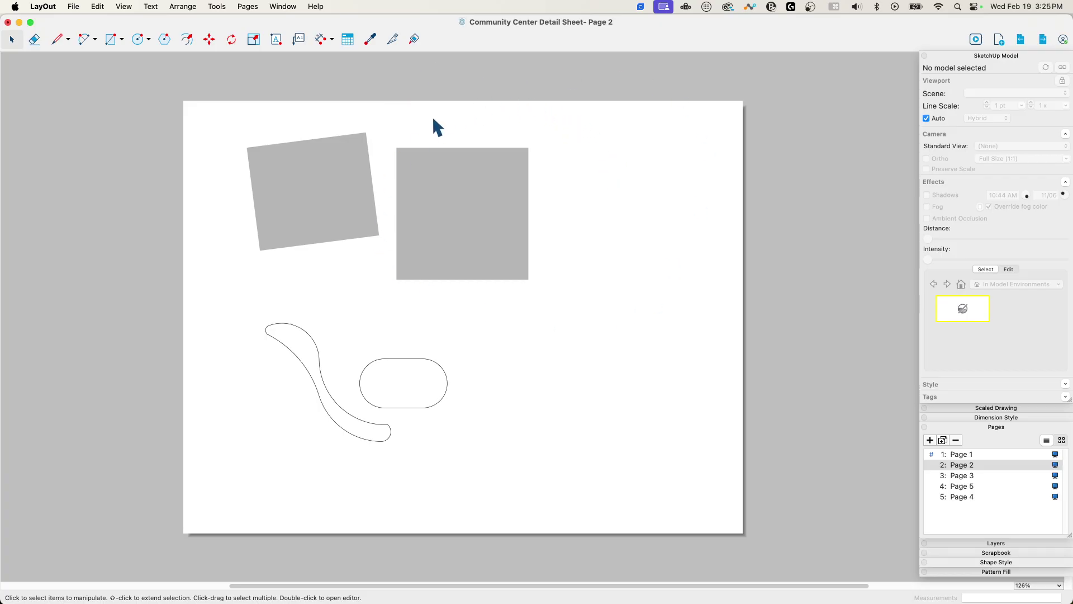
With Move, Option-drag a copy of the middle grey square to the right.
click(210, 41)
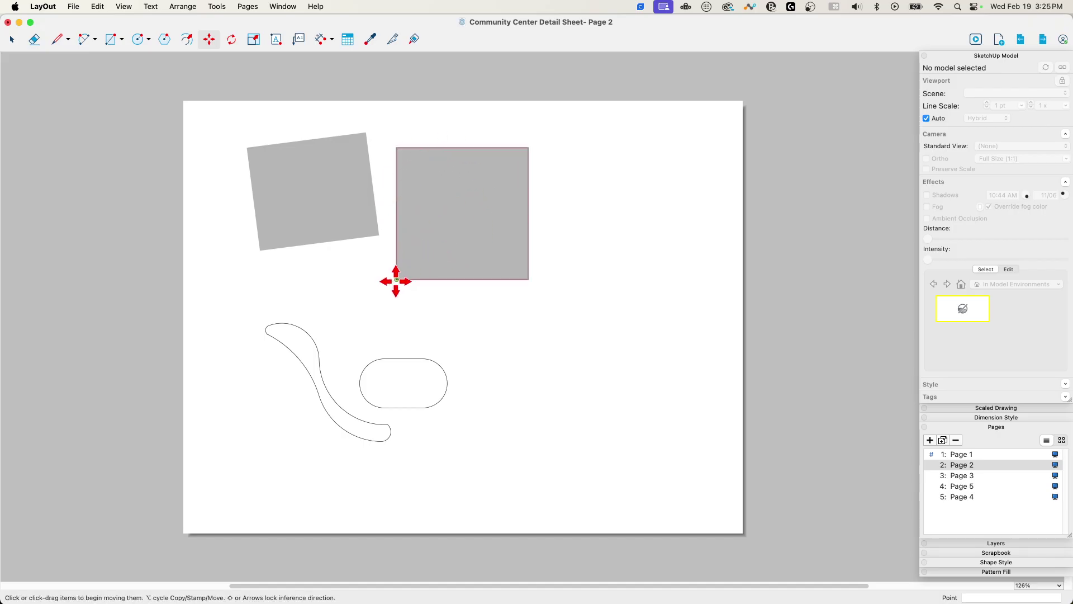
key(alt)
drag(396, 280, 562, 353)
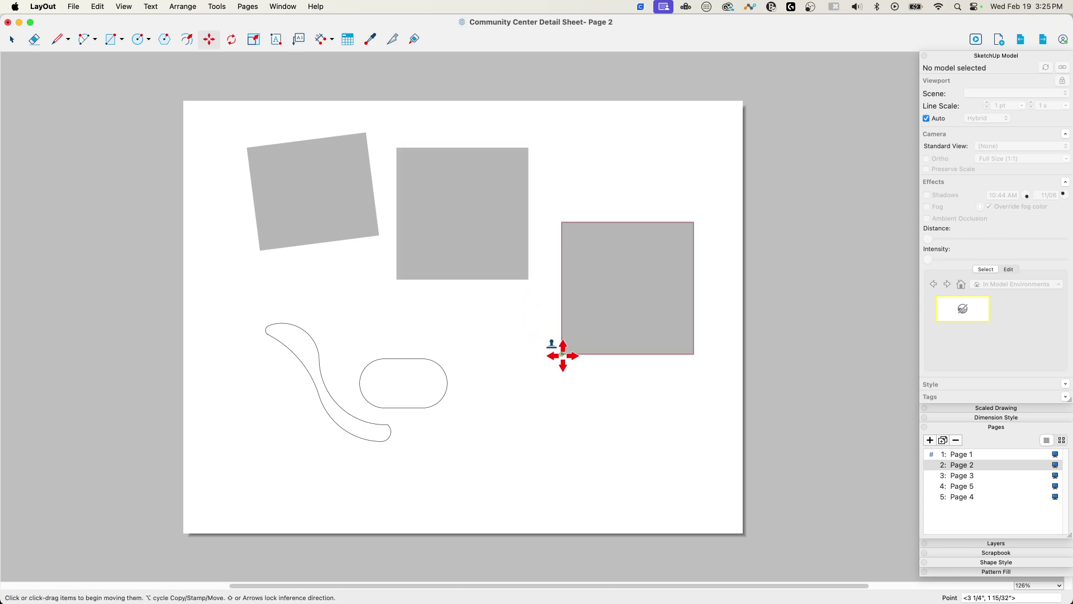
drag(562, 353, 499, 411)
Stamp several extra copies of the square around the page.
click(499, 410)
click(594, 457)
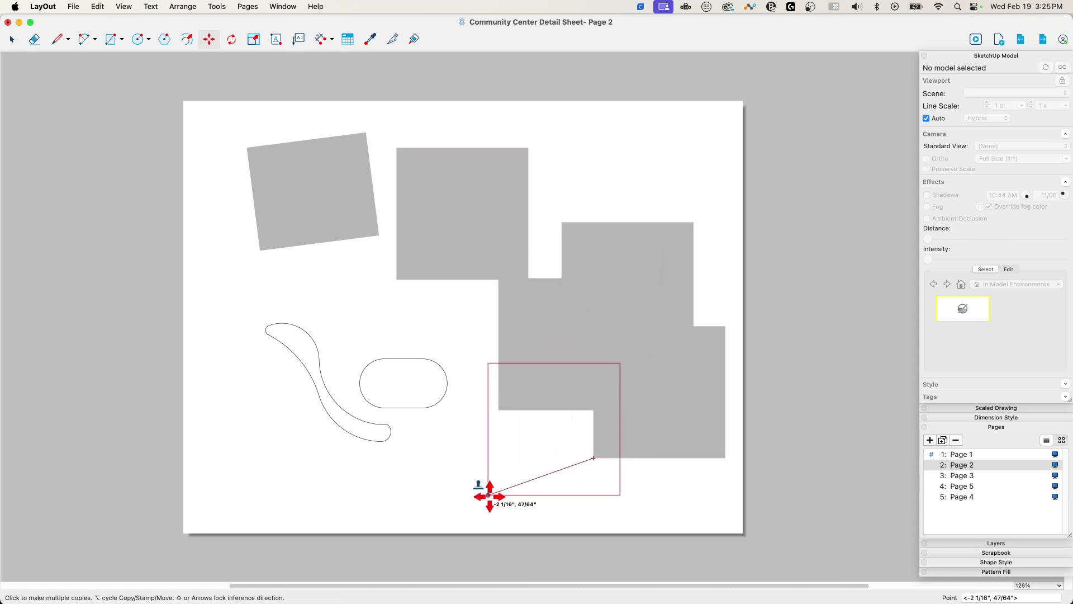
click(487, 495)
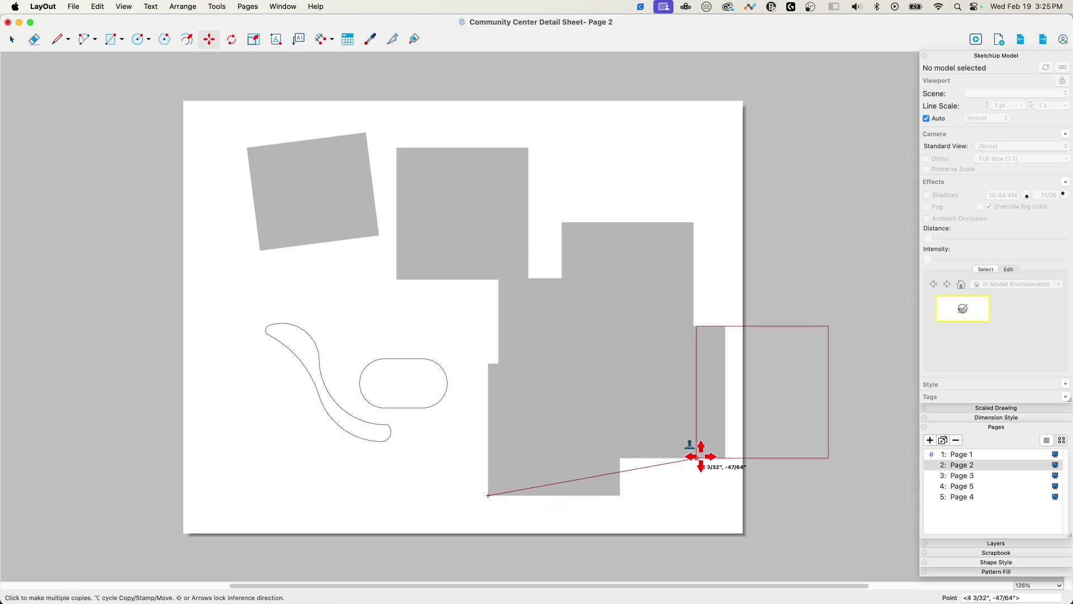
click(583, 242)
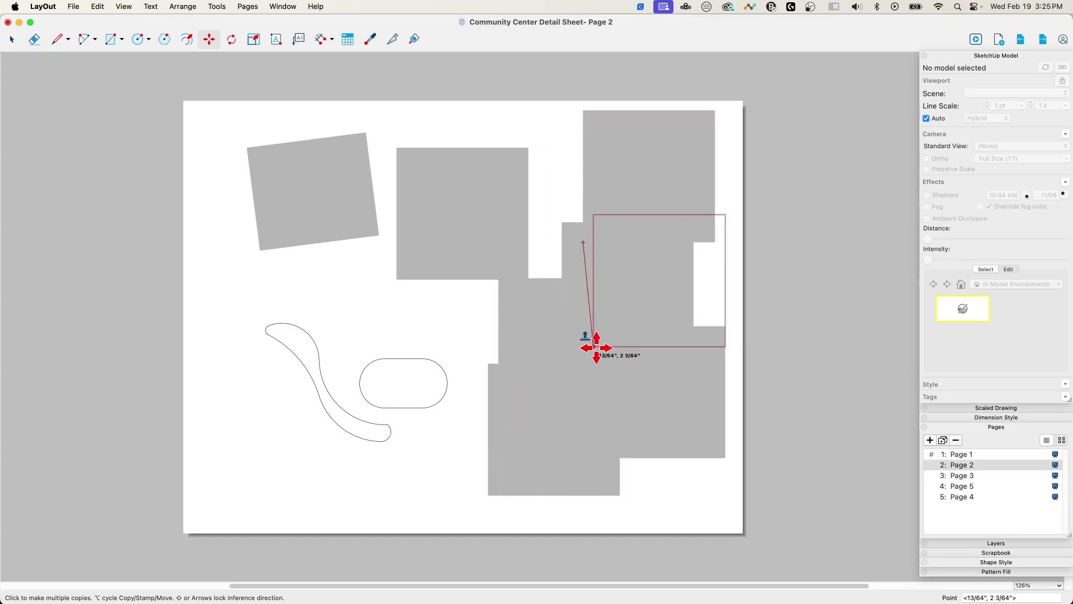
key(Escape)
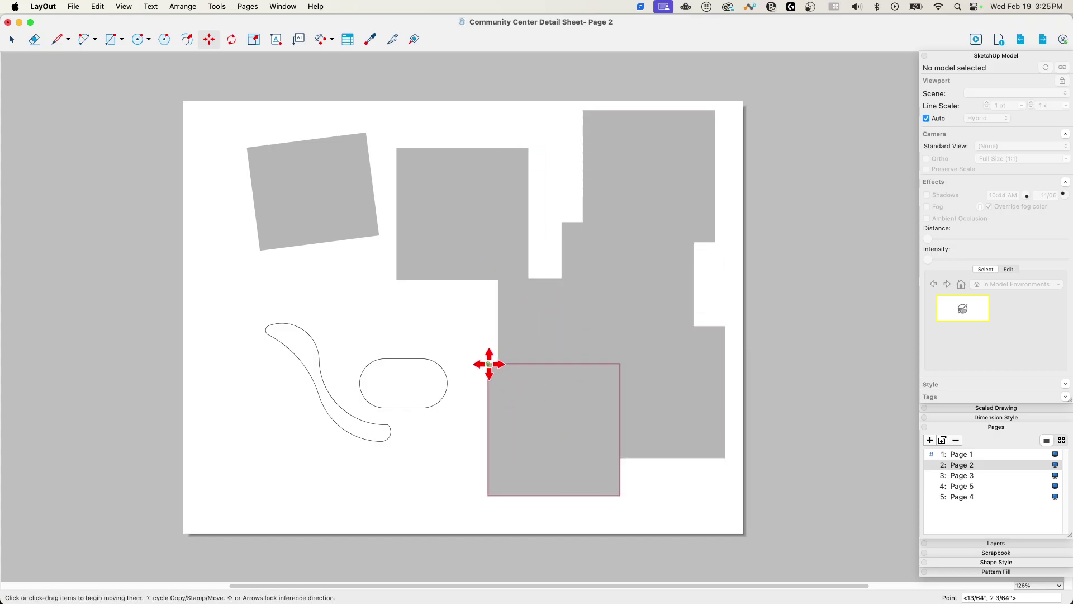
Shift the lower square further right and undo the stray stamped copies.
click(488, 363)
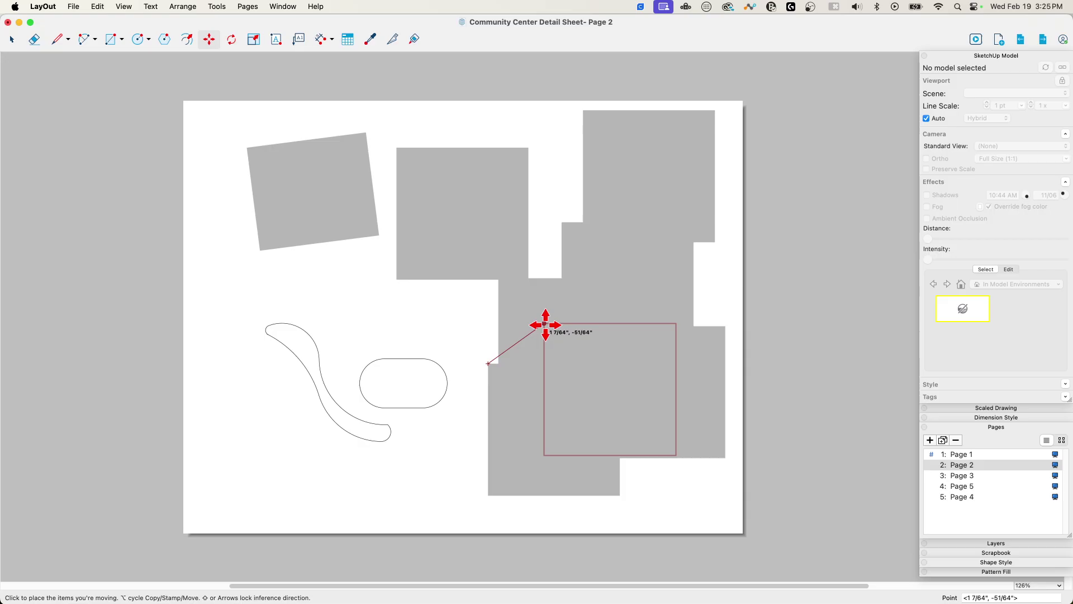
click(499, 281)
drag(555, 304, 621, 332)
key(super+z)
key(super+z)
key(super+z)
key(super+z)
key(super+z)
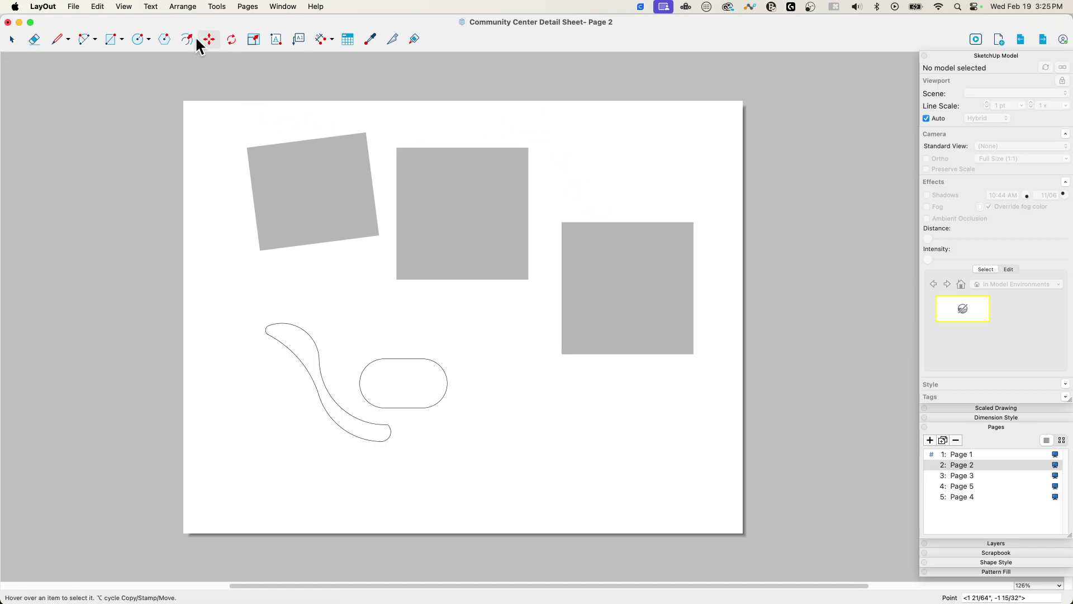
Rotate the tilted left square 7.3° about its top-left corner until it stands level.
click(230, 38)
click(246, 148)
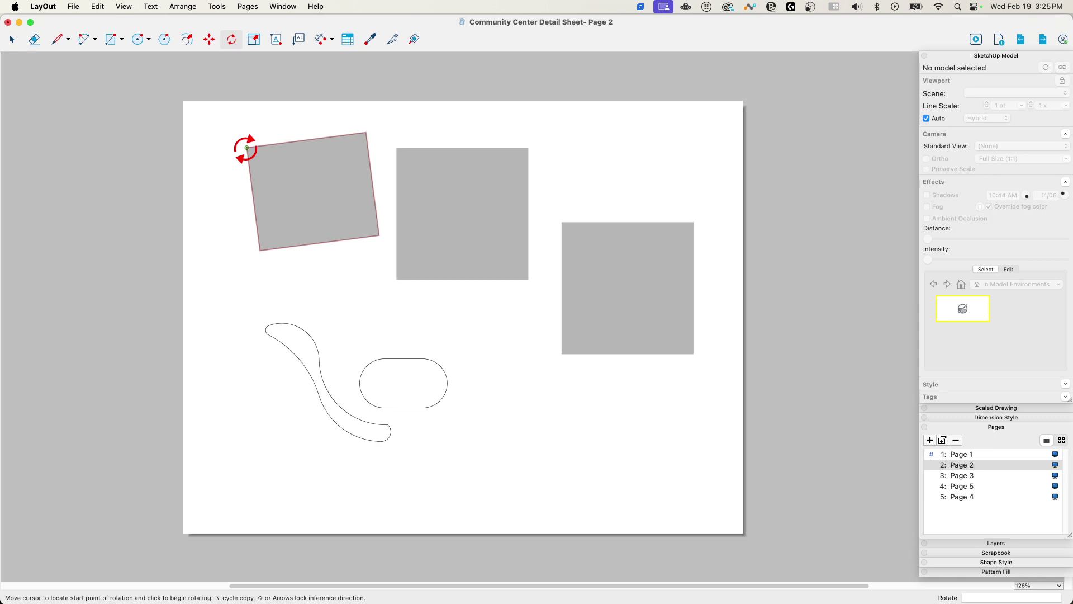
click(366, 133)
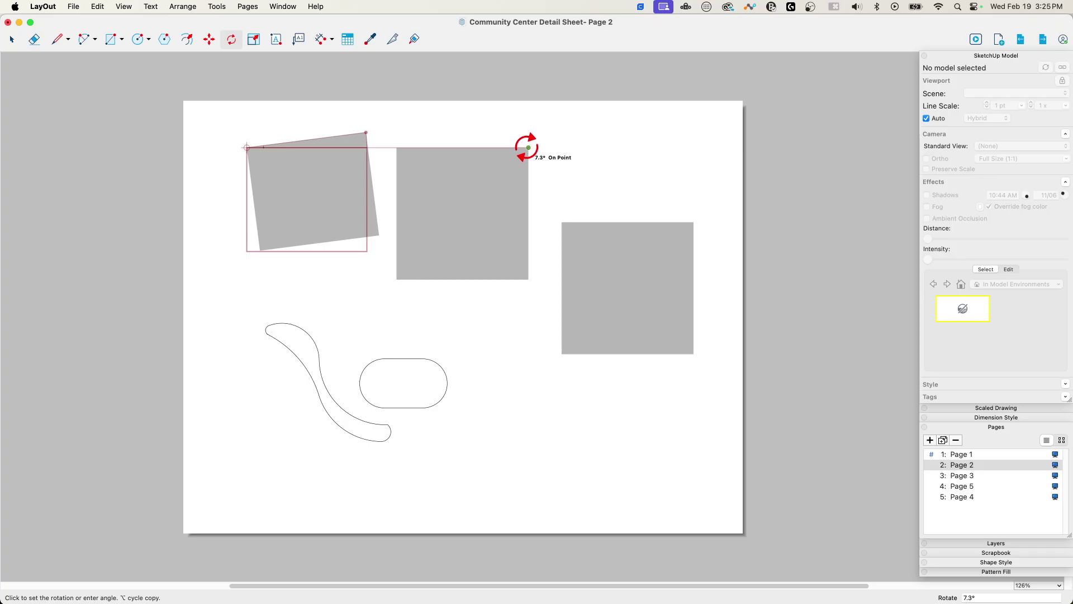
key(Escape)
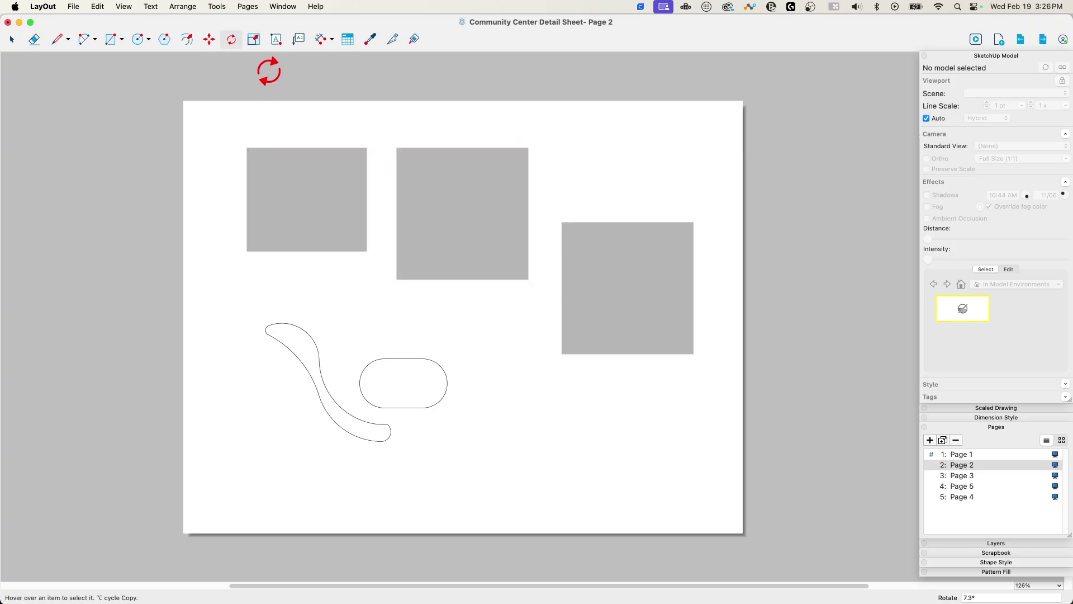
With Scale, shorten the middle square to the left square's height.
click(254, 39)
click(437, 219)
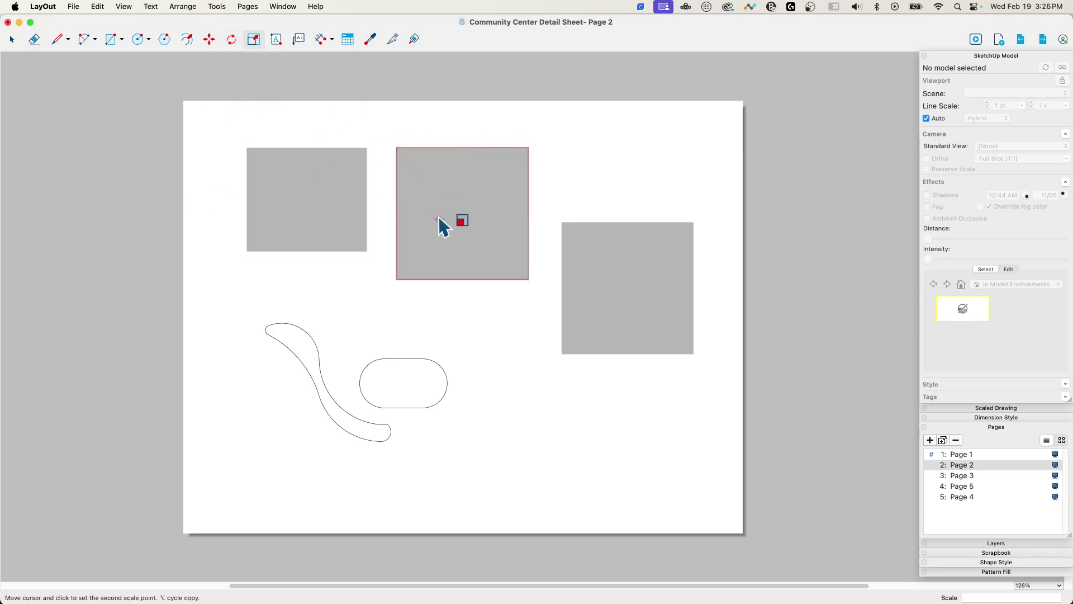
key(Escape)
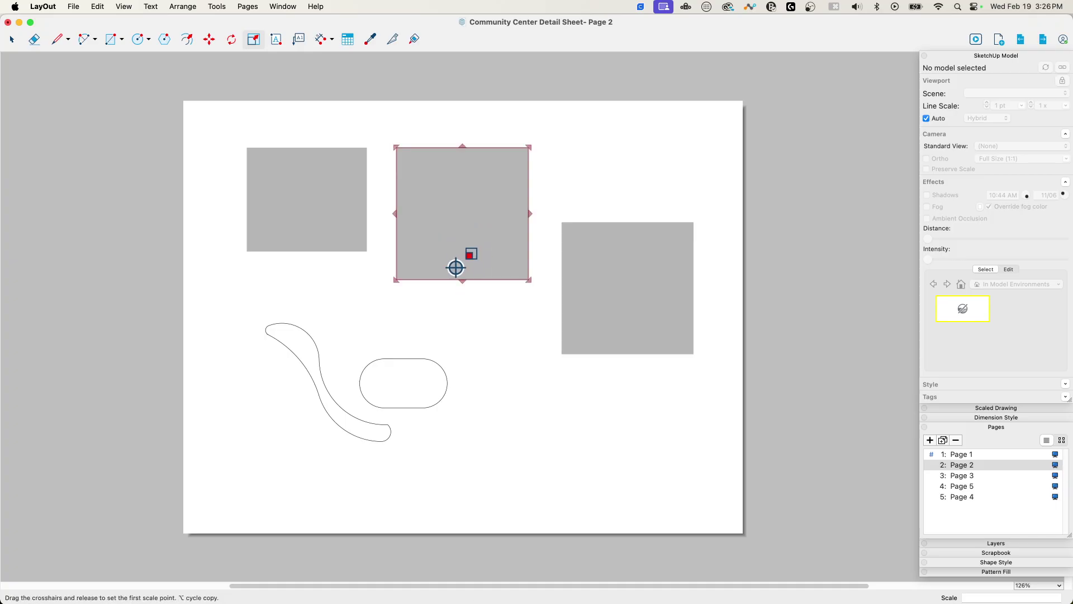
drag(464, 283, 368, 249)
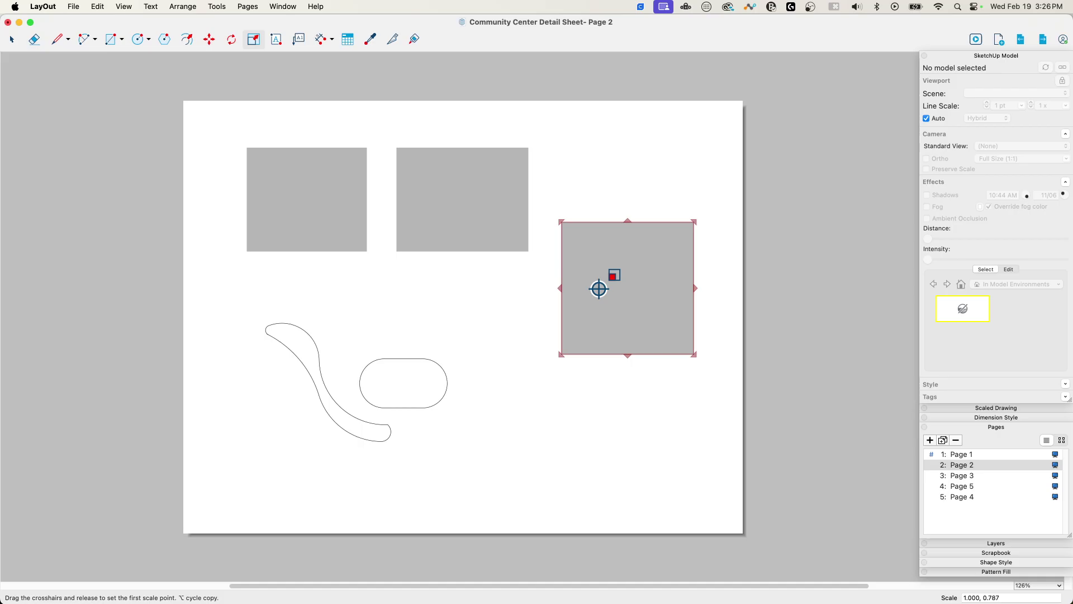
Stretch the right square into a tall rectangle, then set a reference point on the left square.
drag(629, 225, 525, 149)
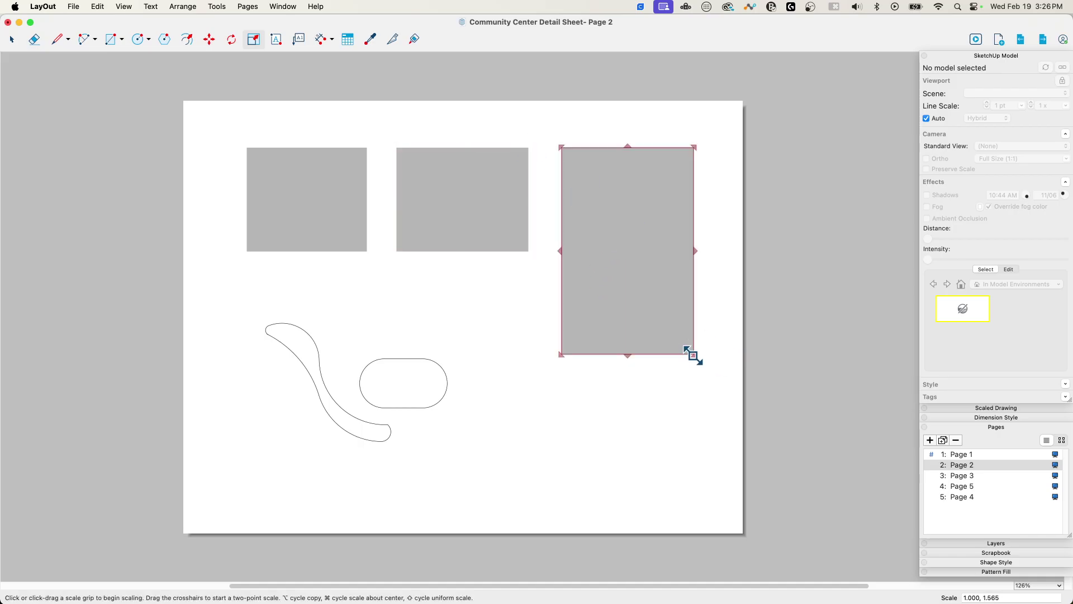
drag(693, 355, 582, 216)
key(Escape)
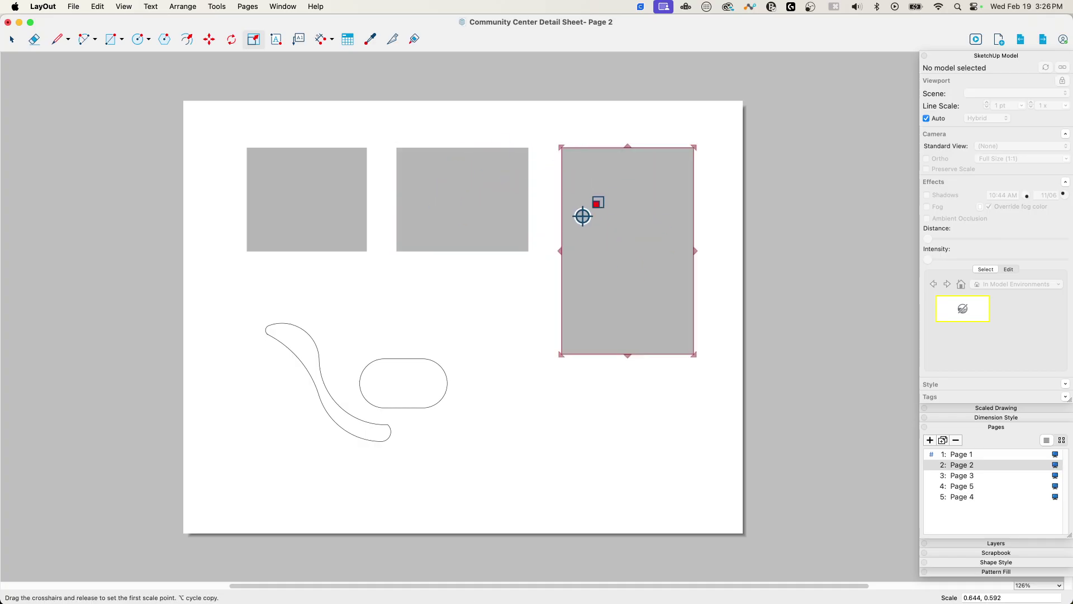
click(392, 272)
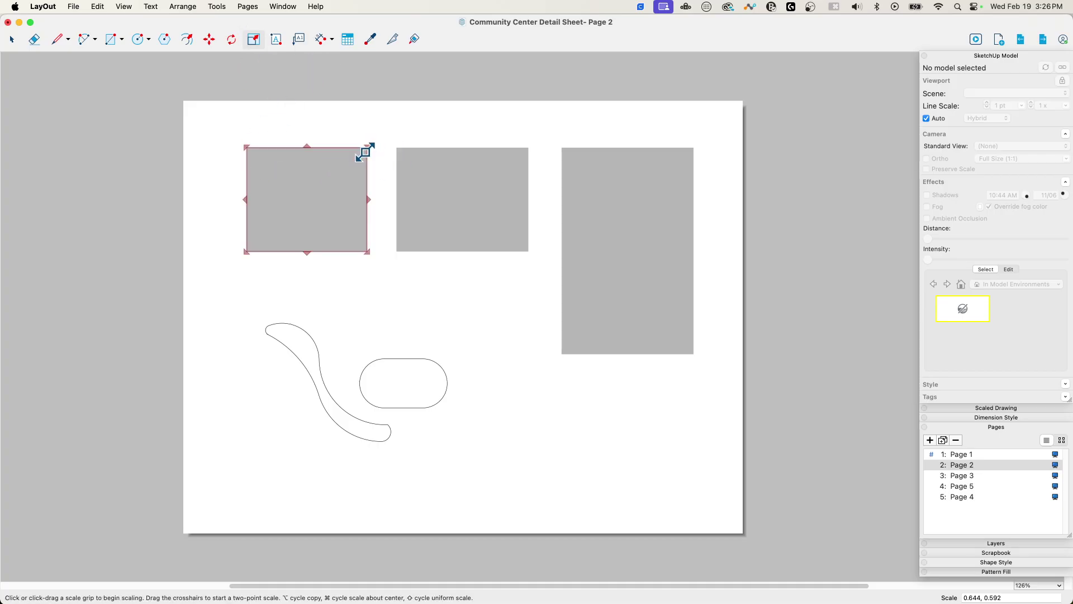
drag(364, 149, 310, 240)
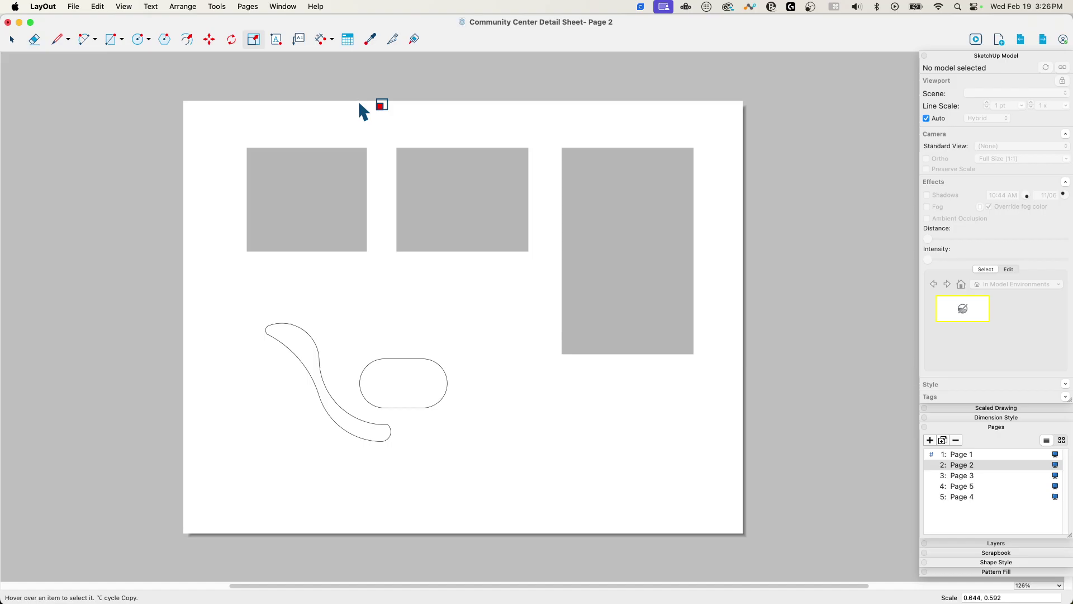
Zoom from 126% to 283% on the swoosh curve and rounded rectangle.
mouse_move(278, 333)
mouse_move(335, 364)
scroll(351, 438, up, 5)
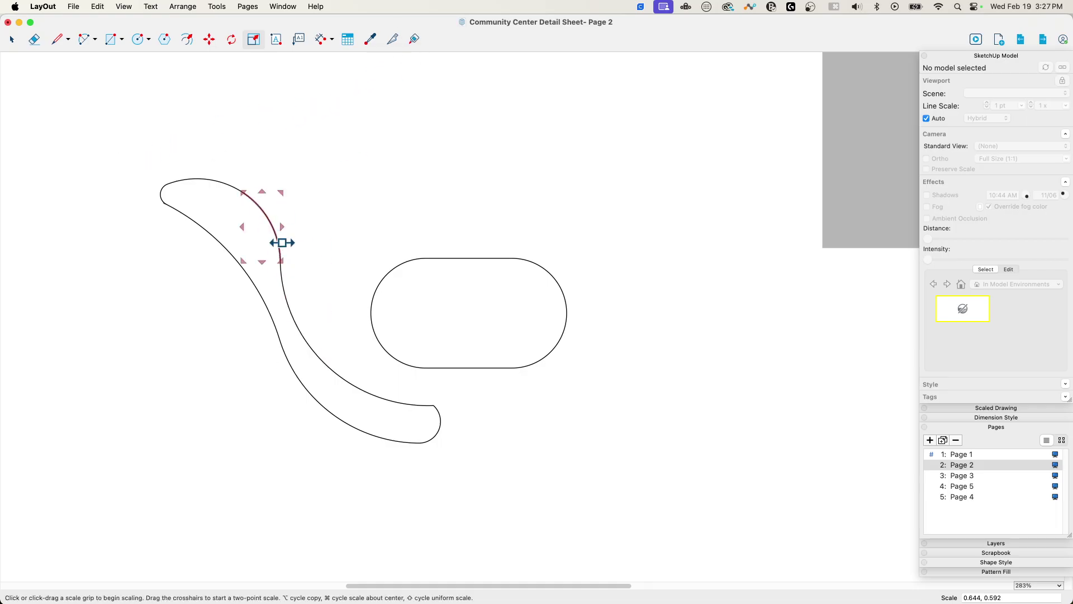
key(space)
drag(142, 148, 643, 513)
click(414, 39)
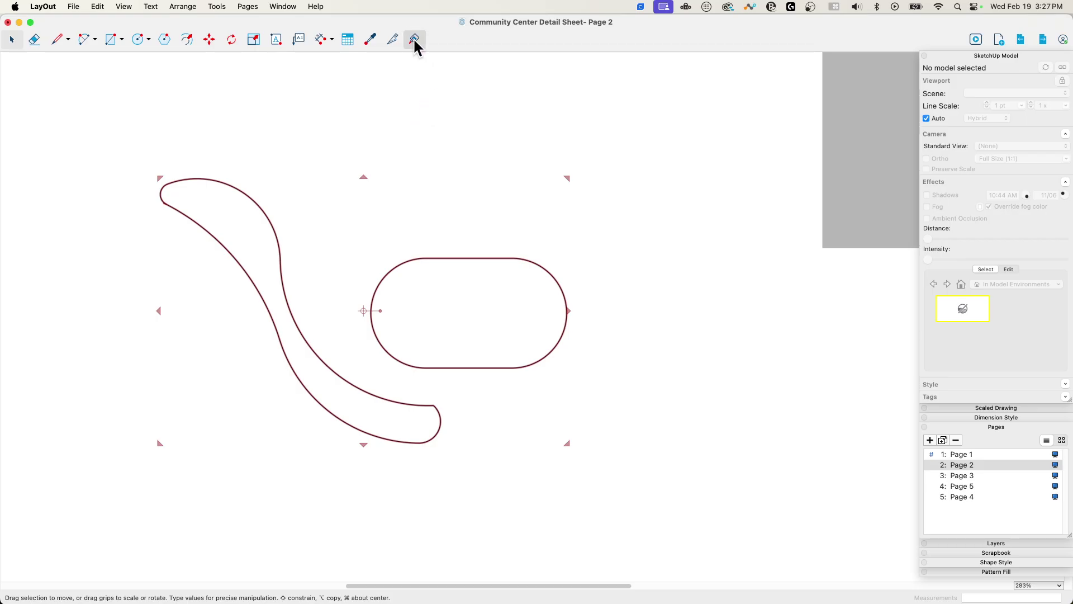
click(138, 222)
click(206, 233)
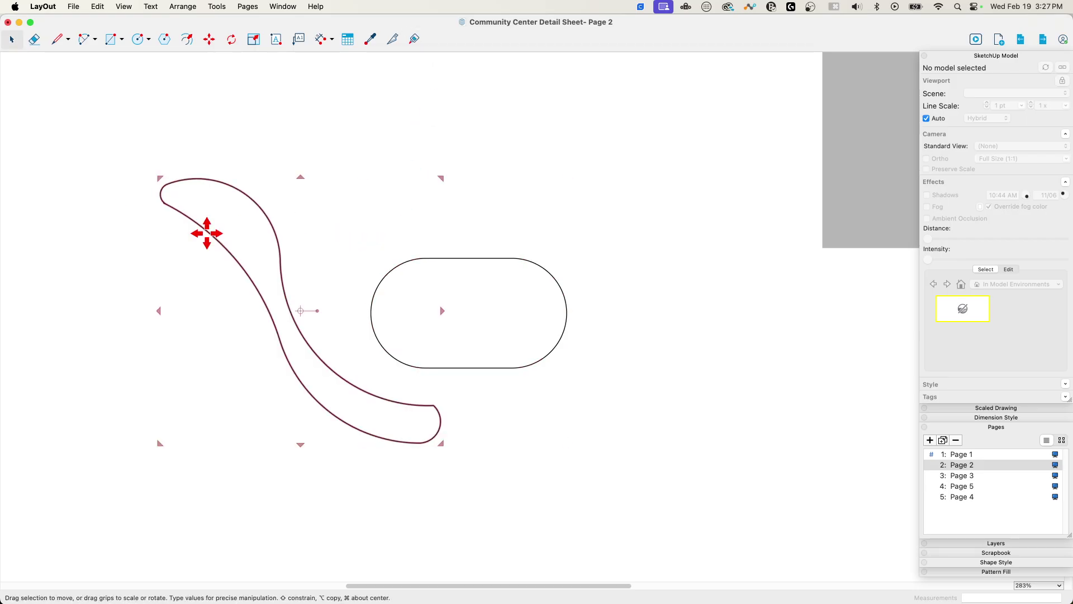
click(395, 274)
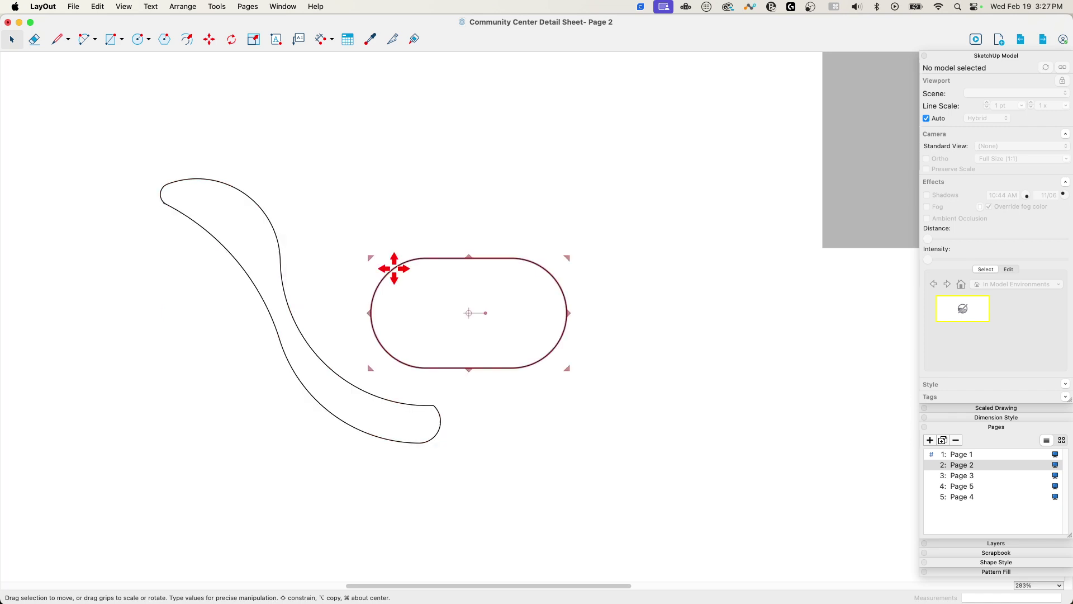
click(279, 250)
click(418, 264)
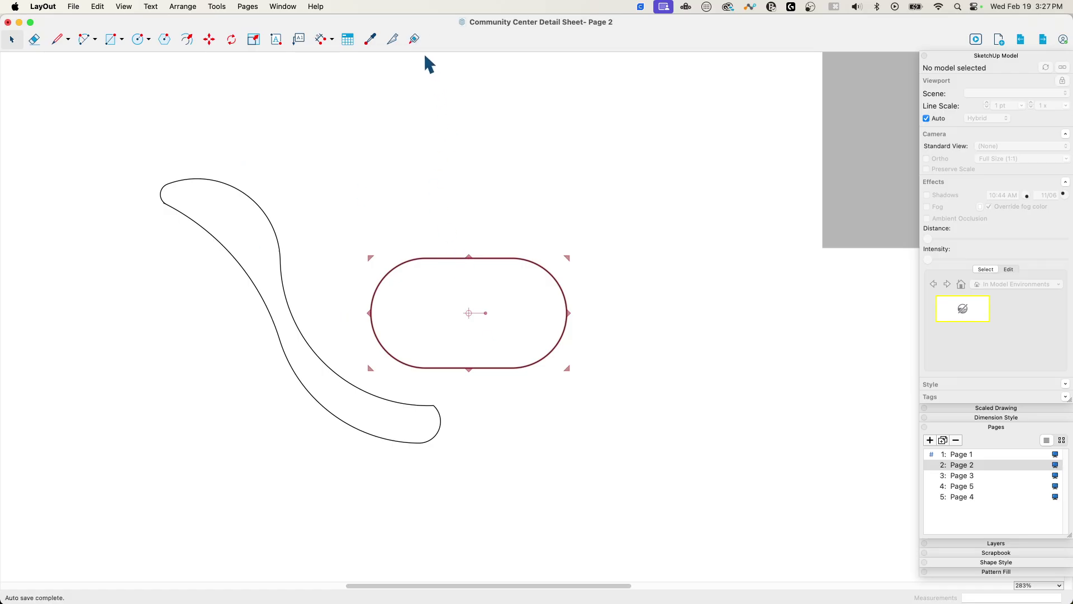
click(358, 165)
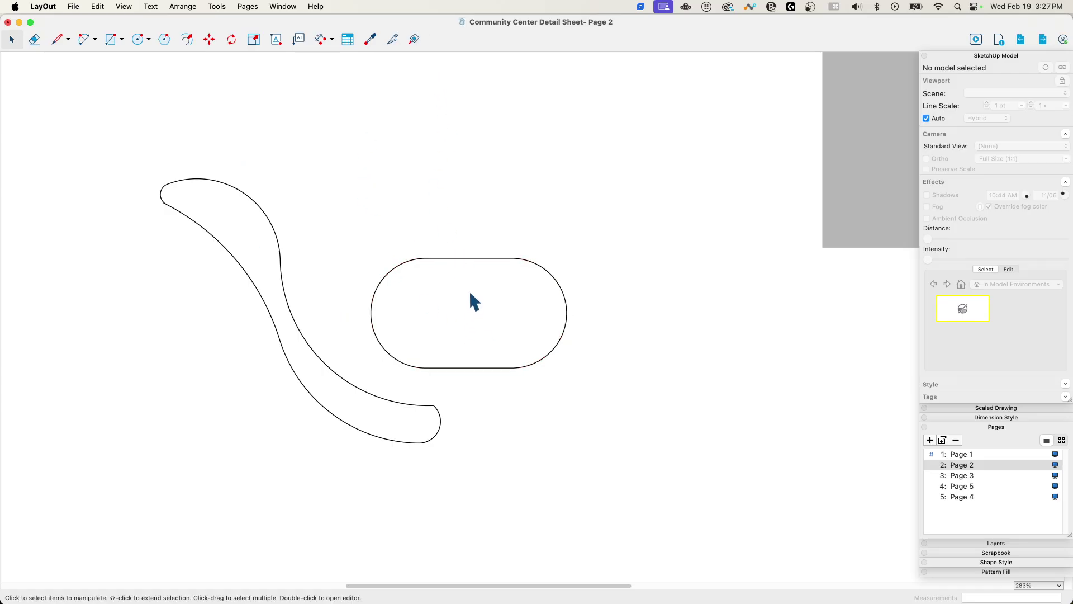
Split the rounded rectangle and select its straight-edge and arc pieces.
click(465, 259)
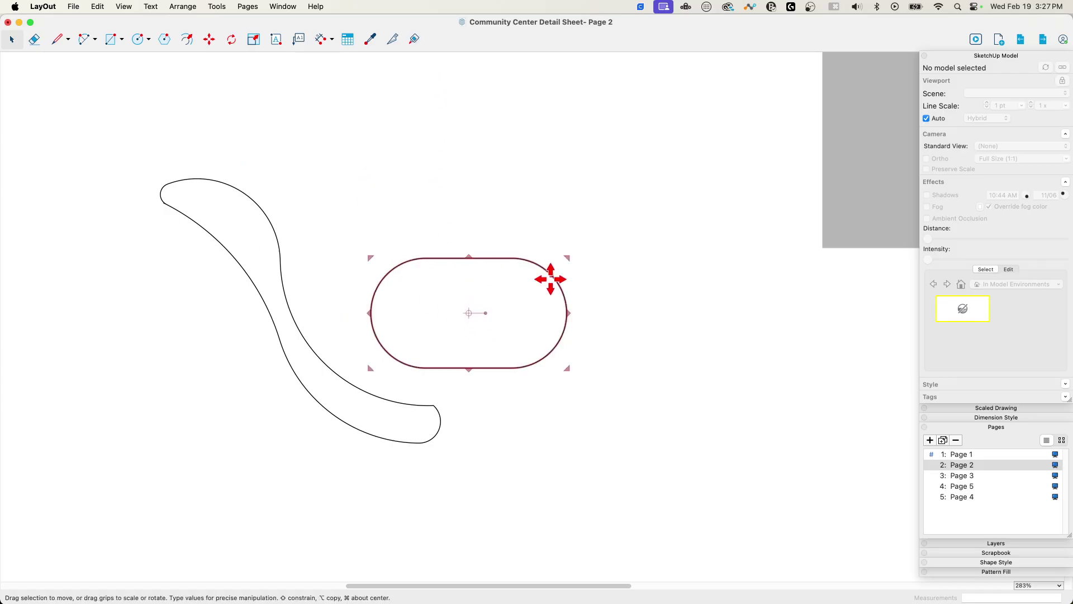
click(392, 38)
key(space)
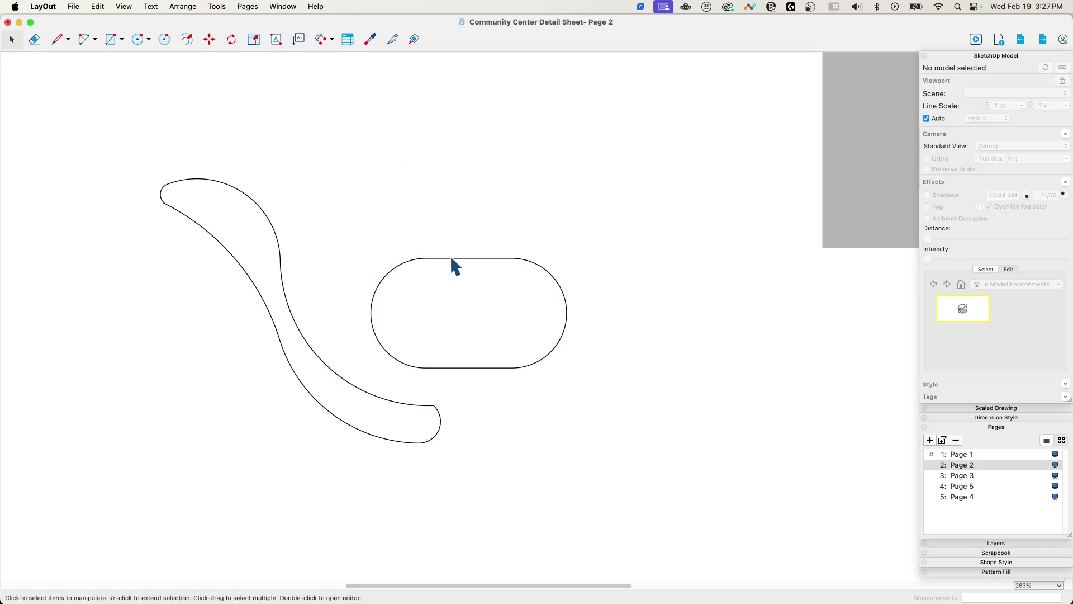
click(450, 259)
click(389, 272)
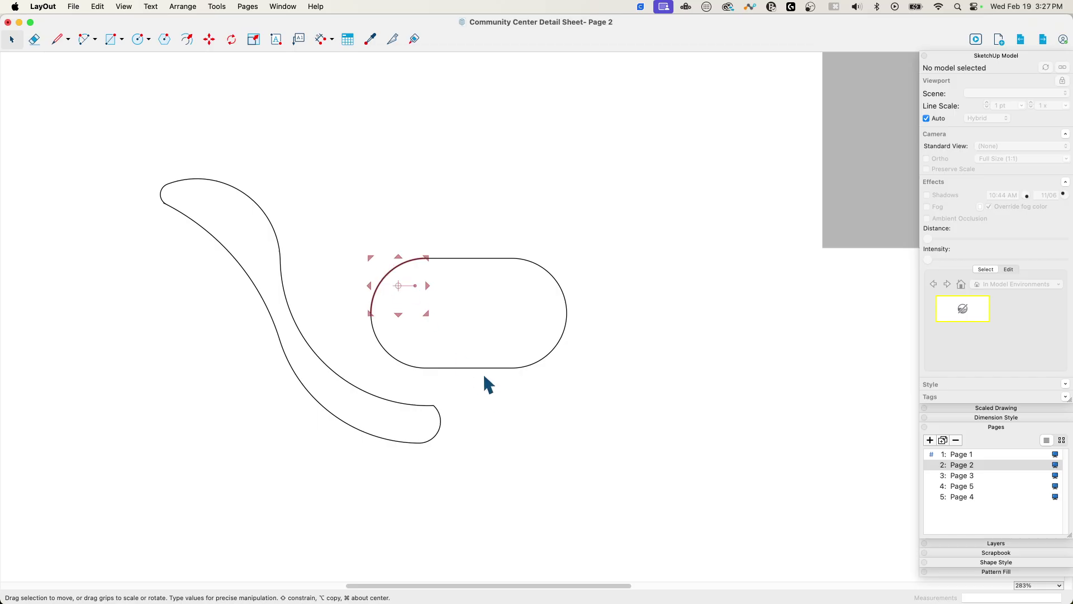
click(480, 368)
click(391, 355)
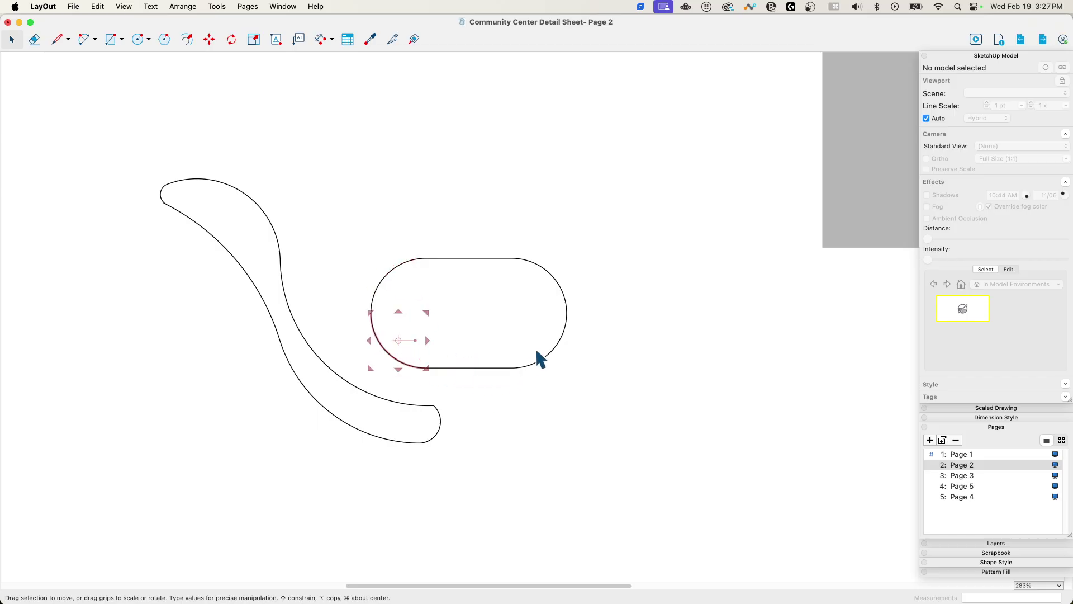
click(257, 206)
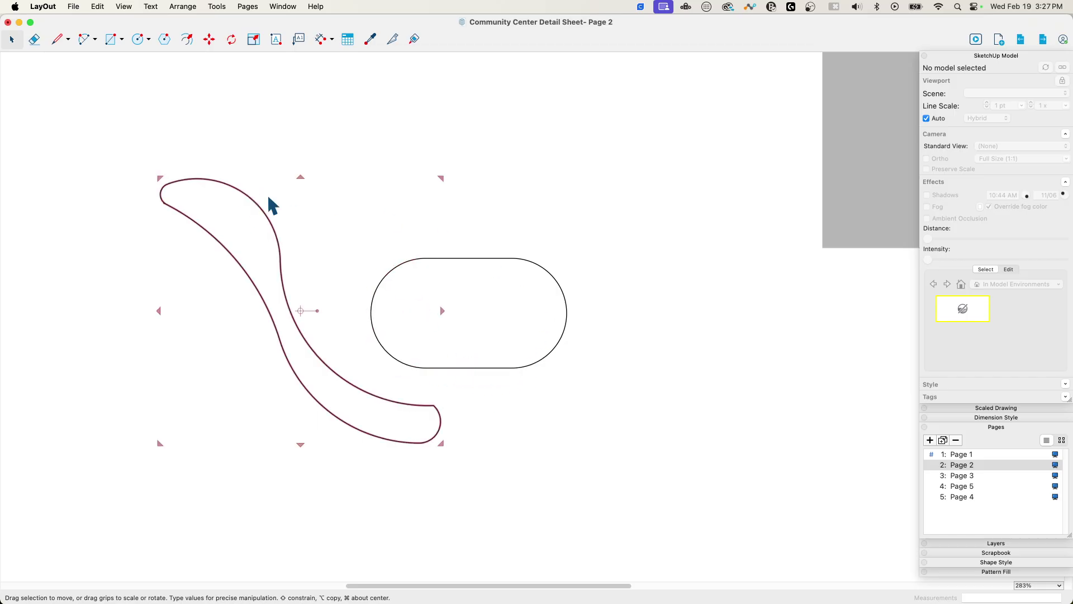
Split the S-shaped swoosh curve and select its separated top arc.
click(393, 40)
key(Escape)
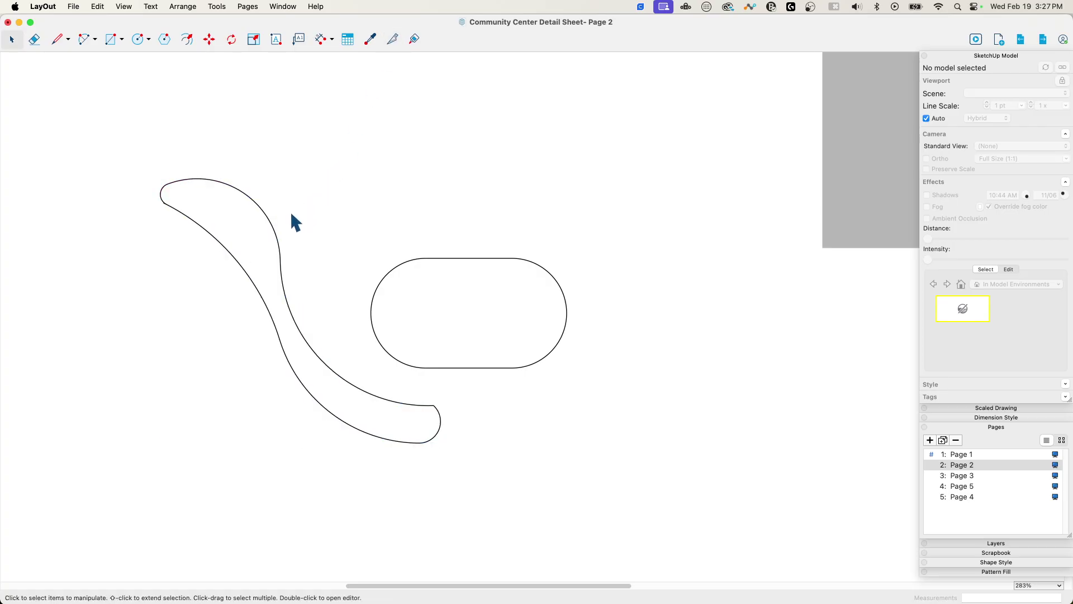
click(269, 226)
click(213, 181)
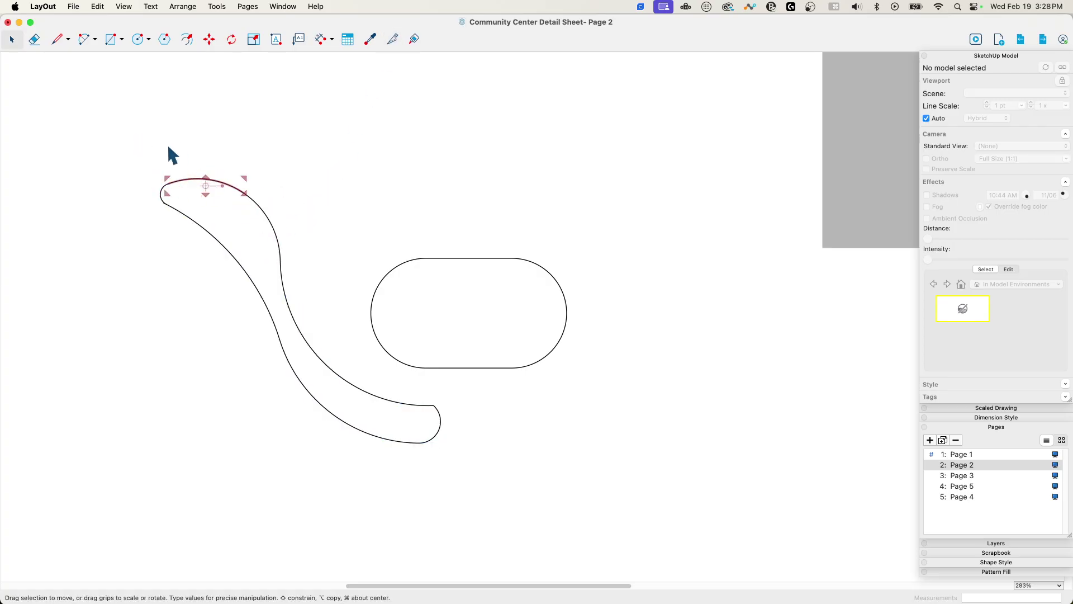
Join both marquee-selected shapes, then reselect the rounded rectangle on its own.
drag(110, 134, 660, 556)
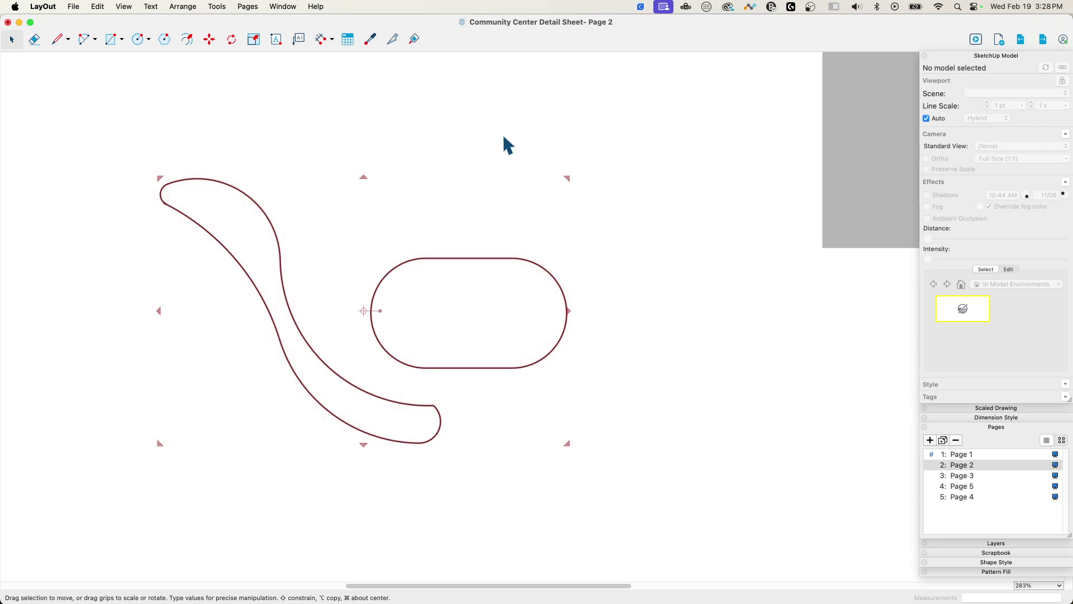
click(414, 39)
key(space)
click(607, 284)
click(522, 259)
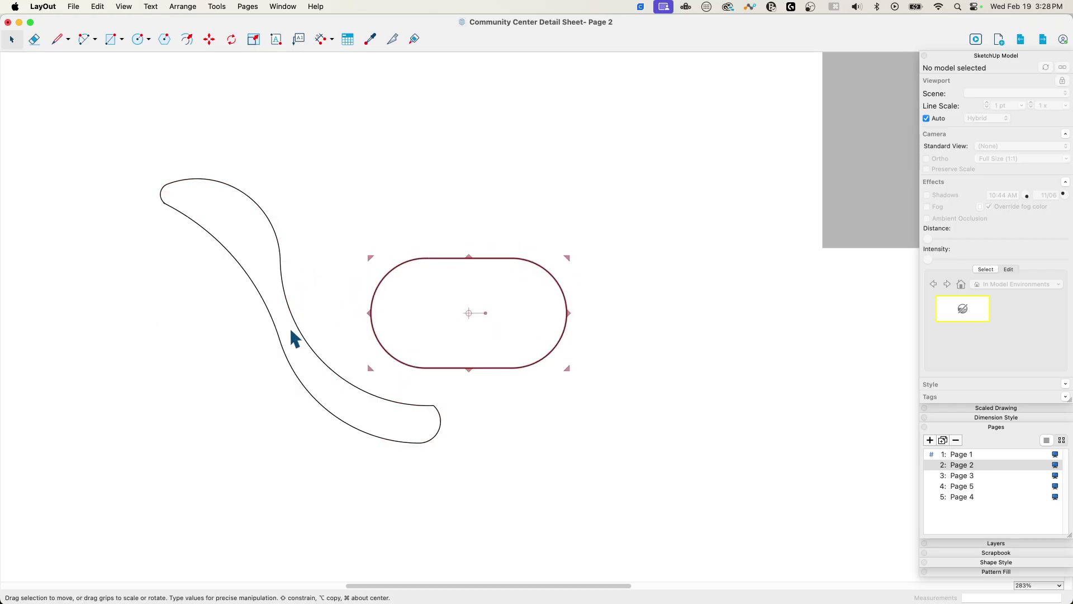
Zoom the Page 2 canvas out and back in to view the whole page.
scroll(180, 373, down, 5)
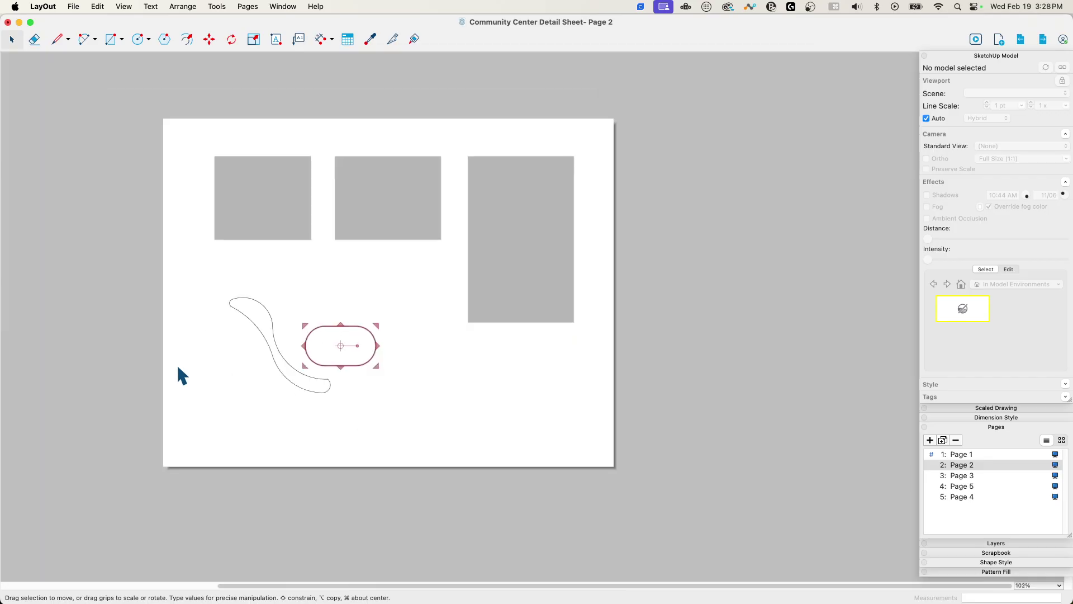
scroll(268, 387, up, 3)
scroll(366, 498, down, 2)
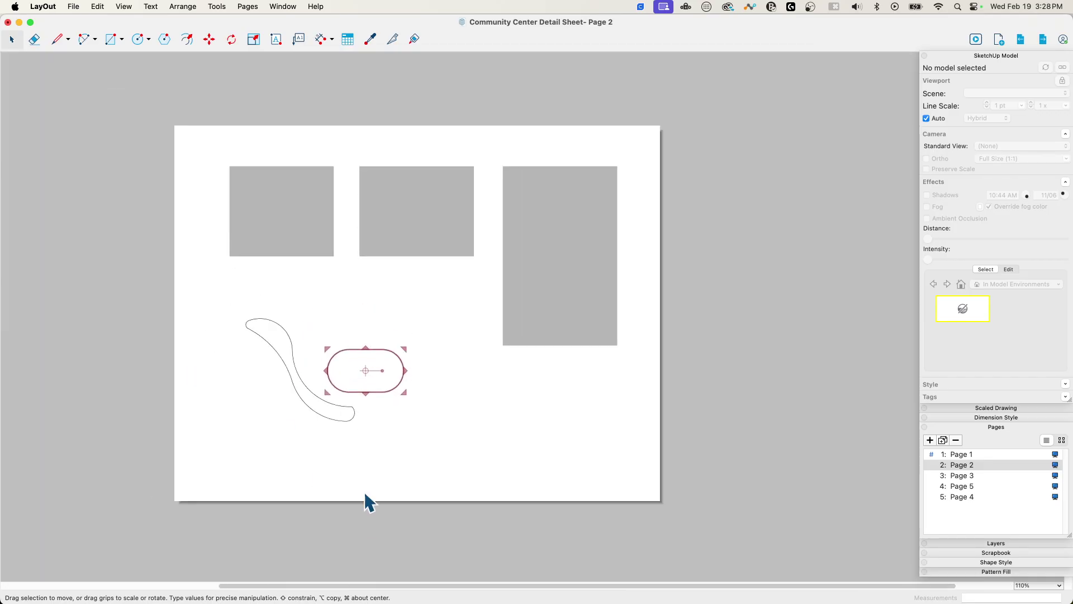
scroll(295, 358, up, 3)
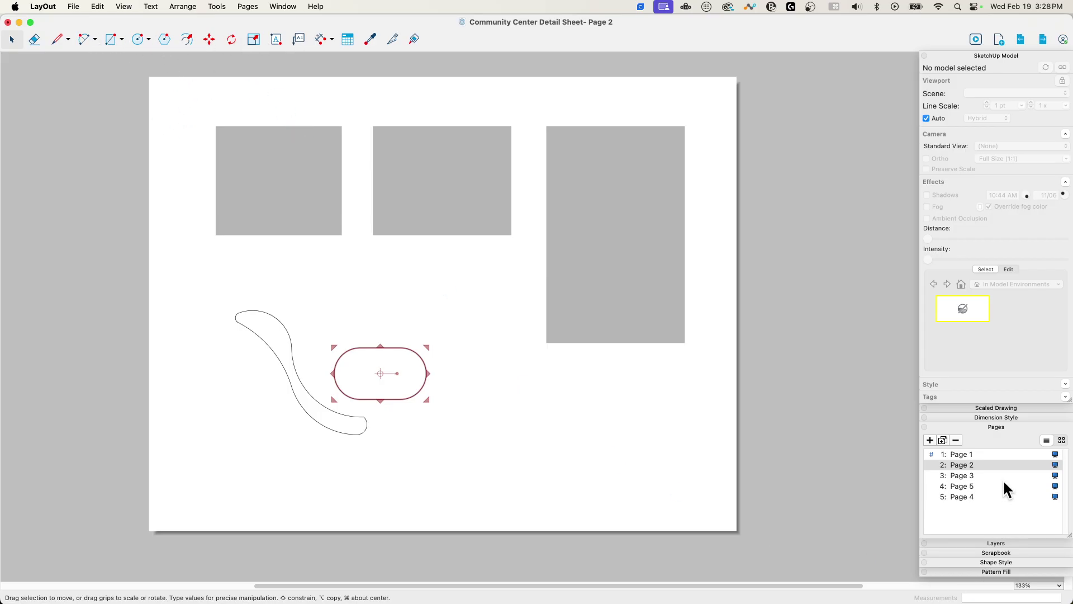
Go to Page 1 and delete the three grey rectangles behind the details.
click(981, 454)
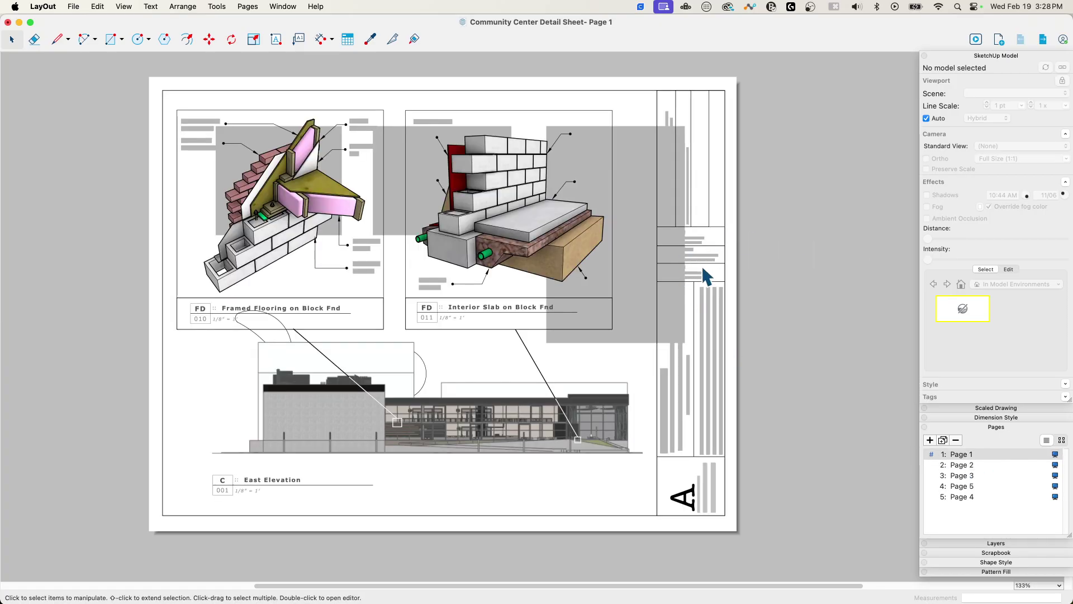
click(636, 281)
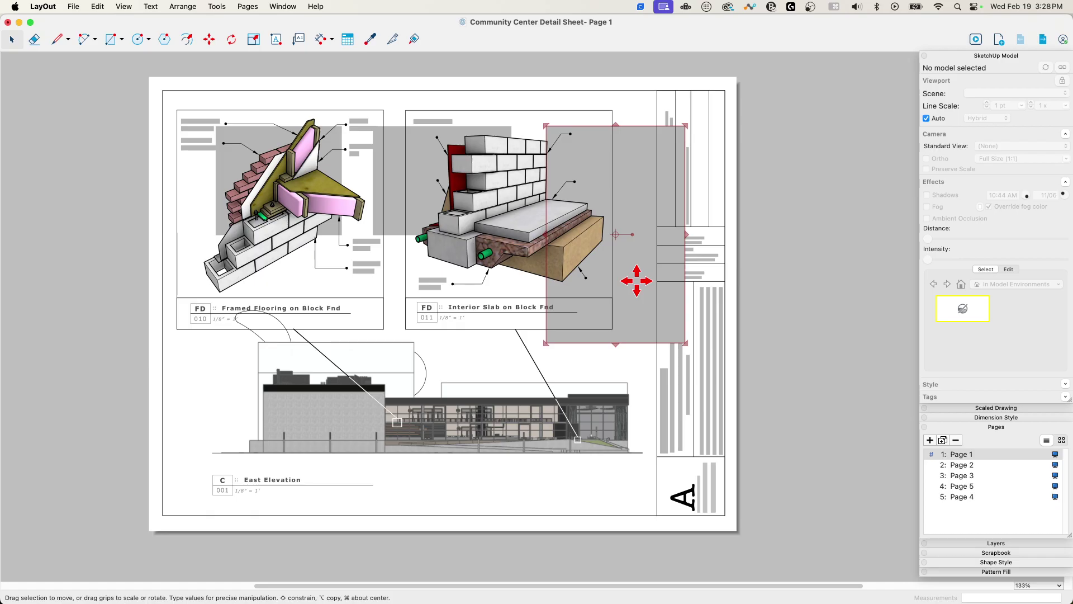
key(Delete)
click(397, 183)
key(Delete)
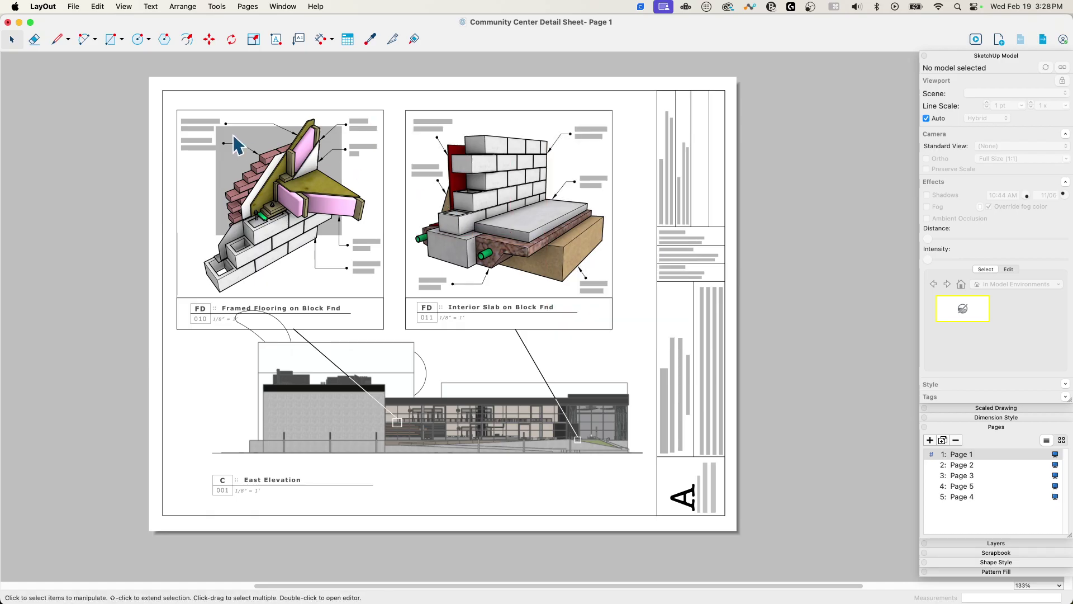
click(263, 138)
key(Delete)
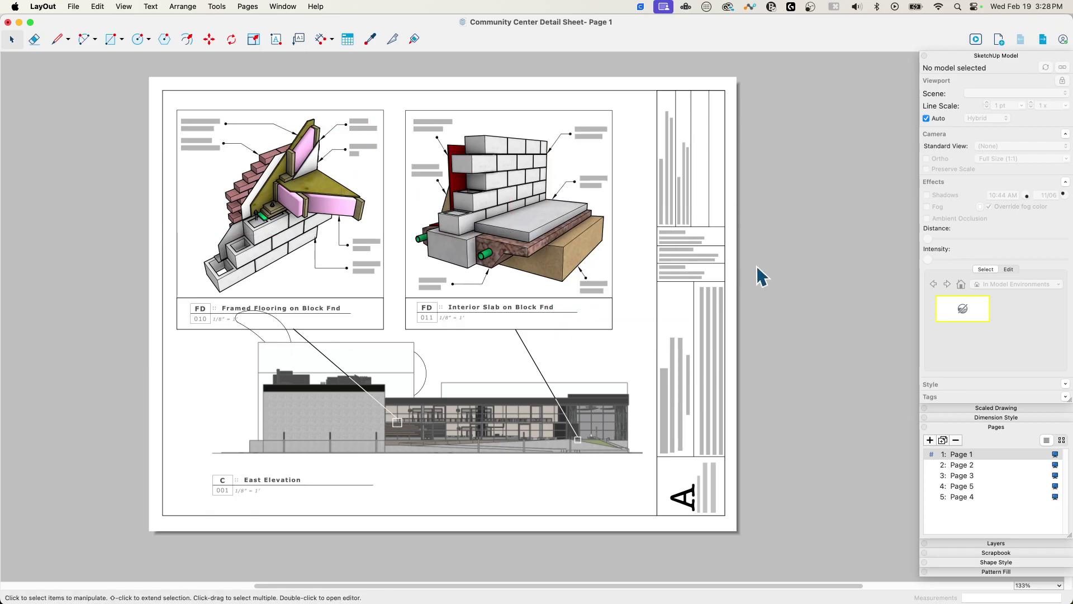
Delete the two stray curved outlines, then select the Framed Flooring and Interior Slab viewports.
click(288, 334)
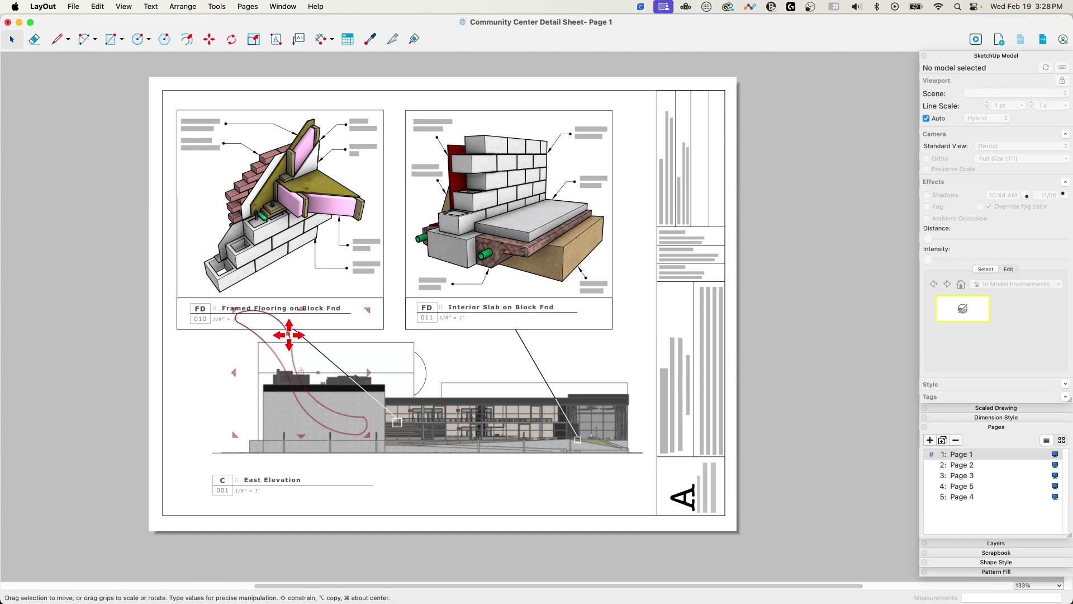
key(Delete)
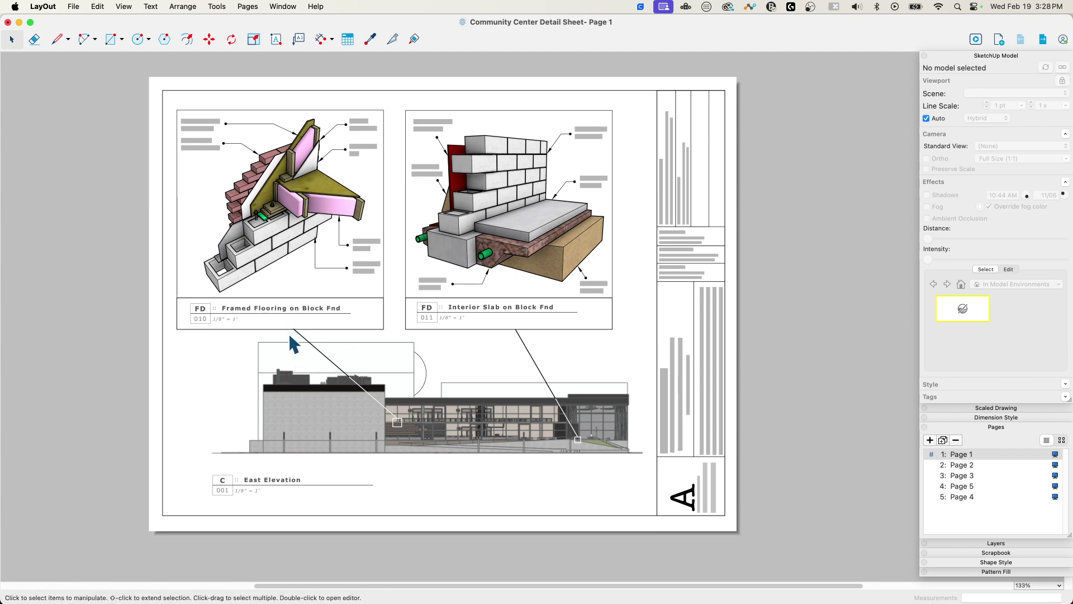
click(423, 362)
key(Delete)
click(288, 220)
click(484, 144)
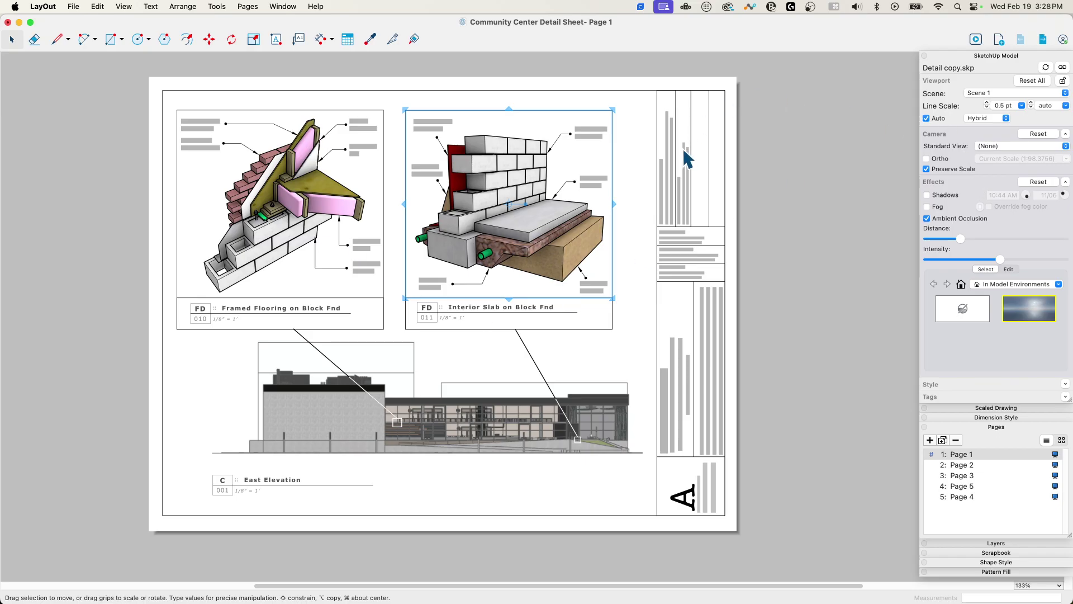
Compare the Framed Flooring viewport with and without its environment, leaving the sky environment applied.
click(290, 193)
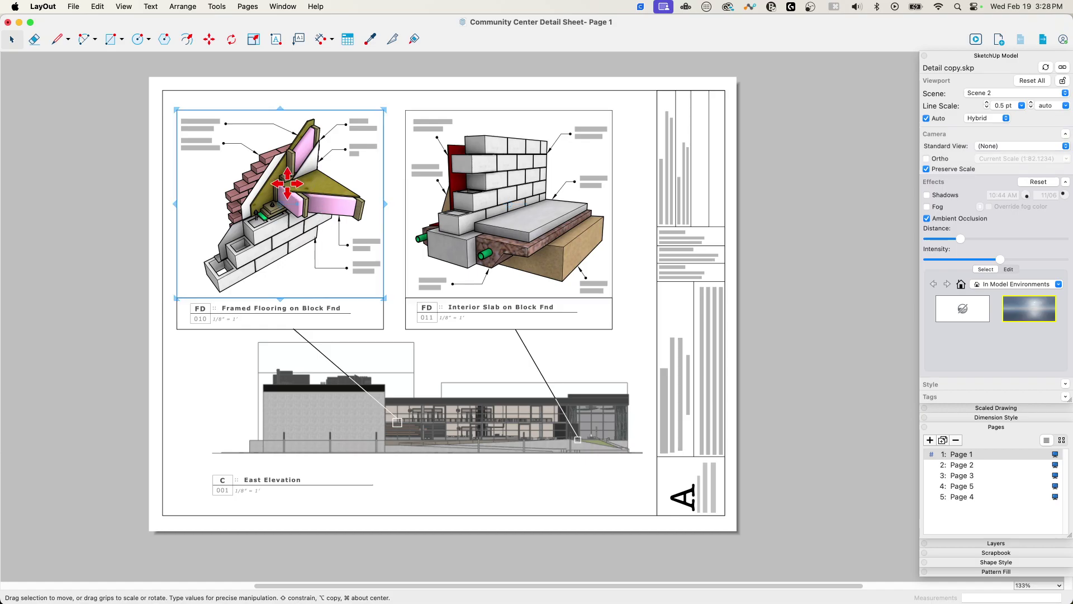
click(969, 306)
click(1043, 314)
click(956, 319)
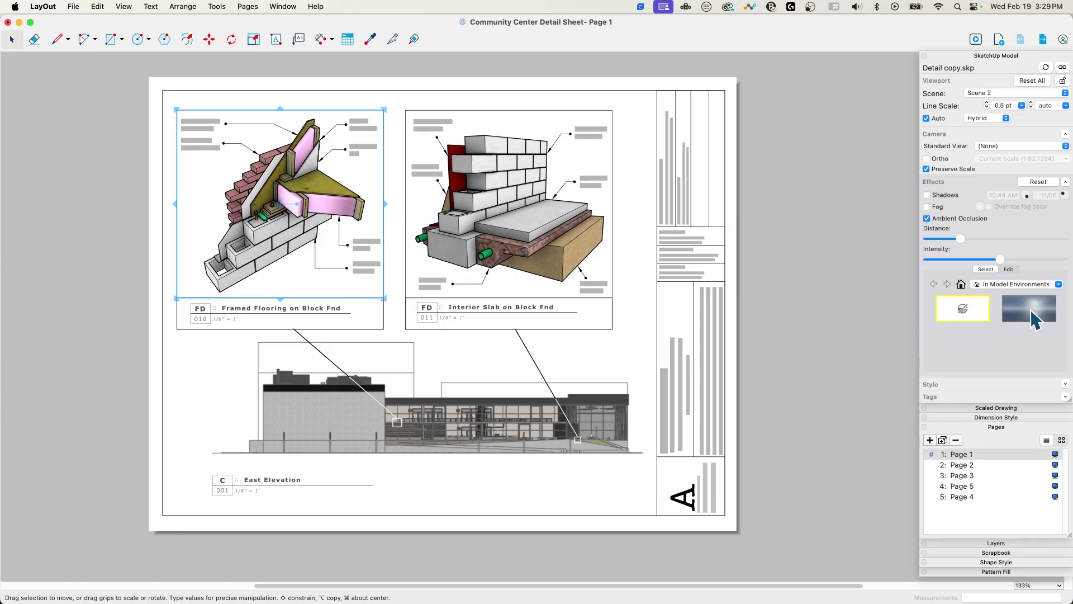
click(1034, 320)
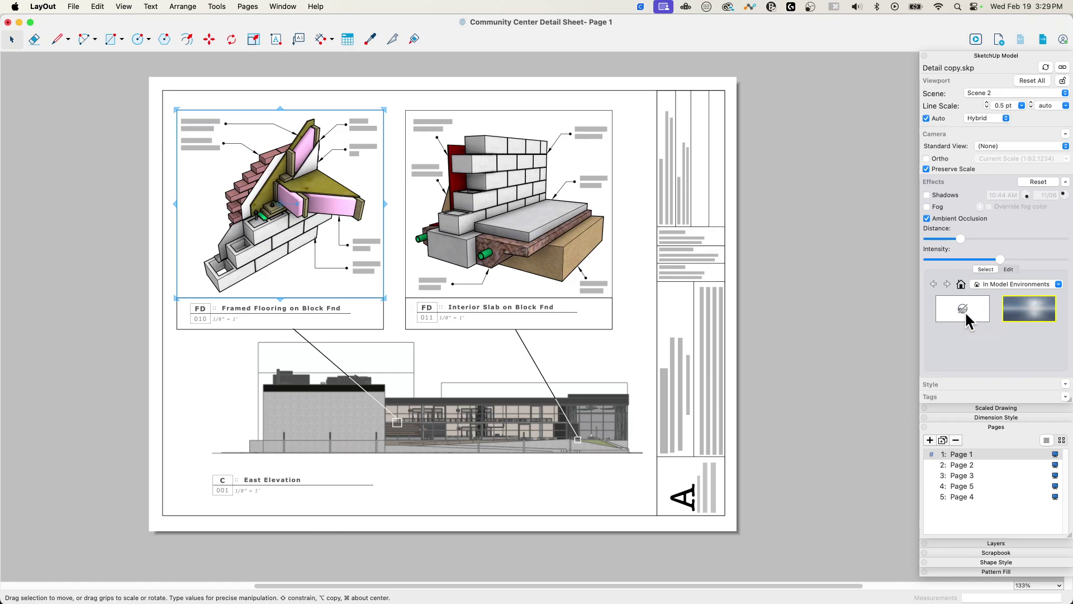
click(937, 316)
click(1019, 311)
Set the Interior Slab viewport's environment to none and recheck both viewports.
click(469, 246)
click(963, 311)
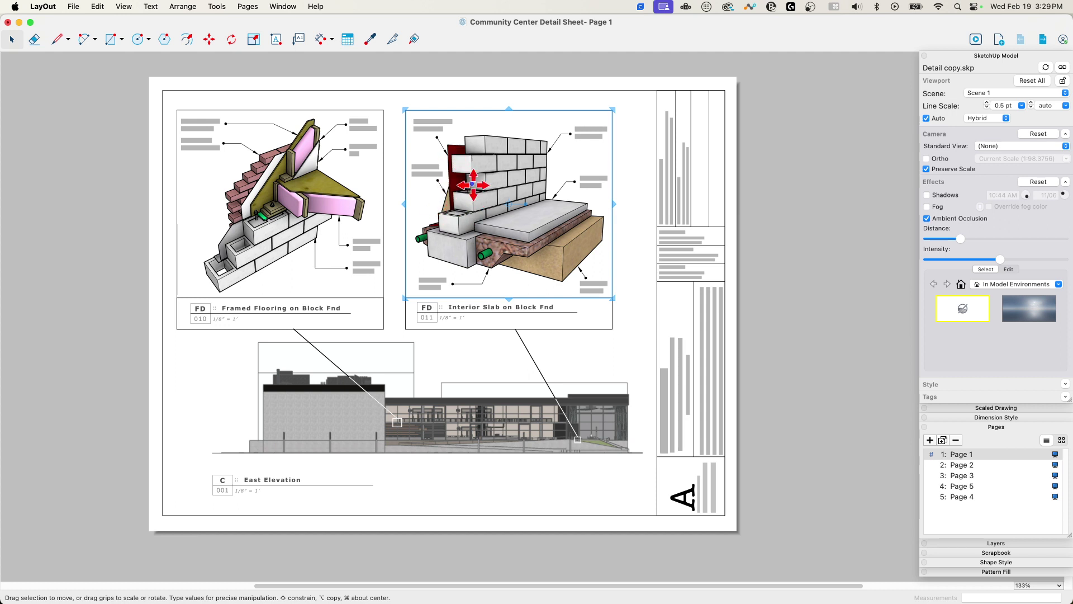
click(288, 238)
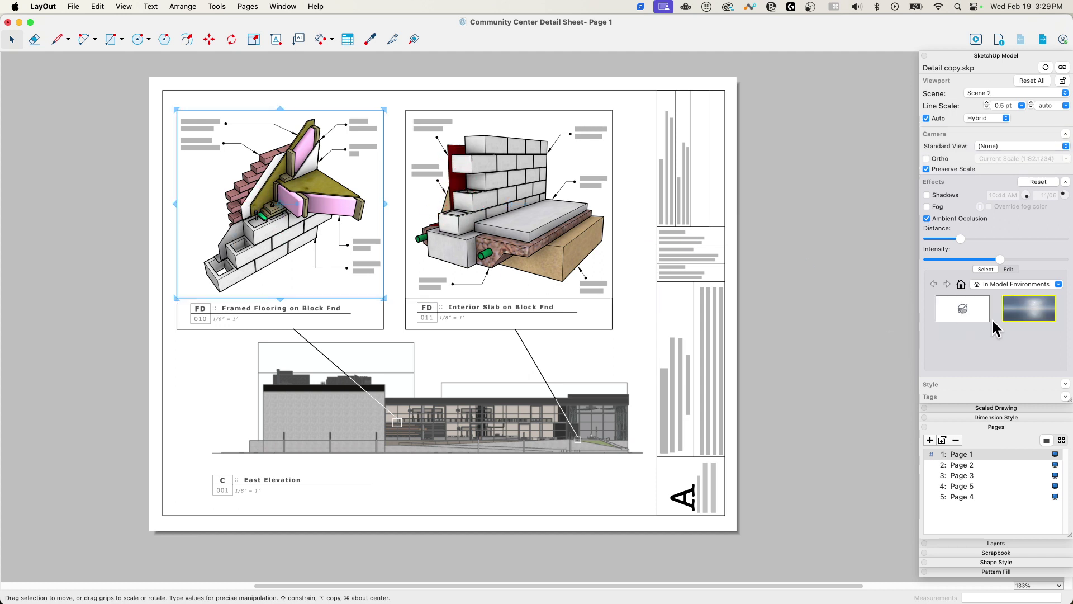
click(505, 196)
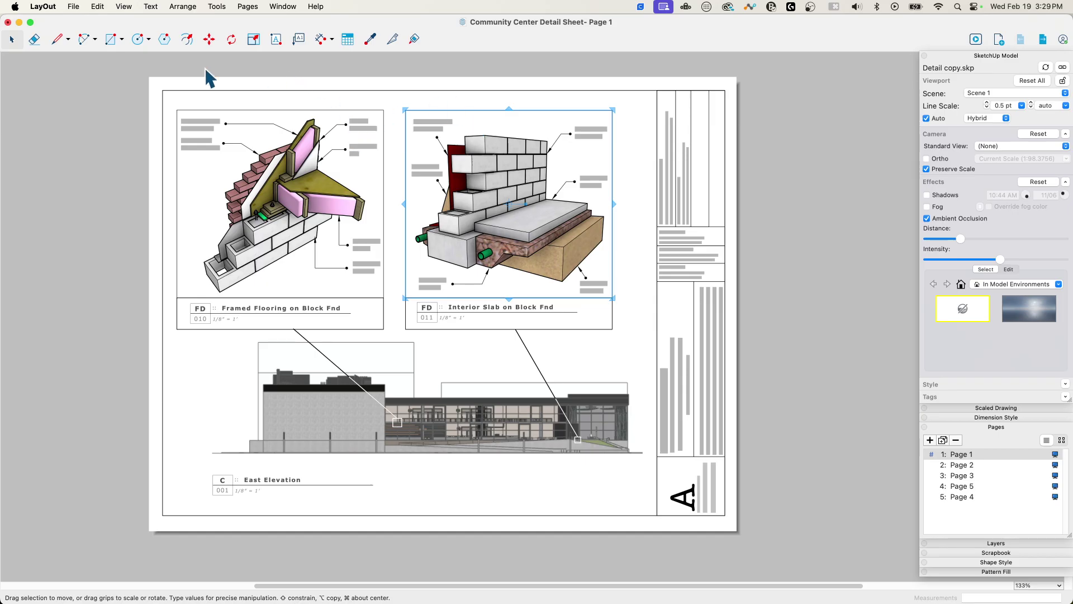
Select Page 1 and Page 2 in the Pages panel and print them.
click(141, 88)
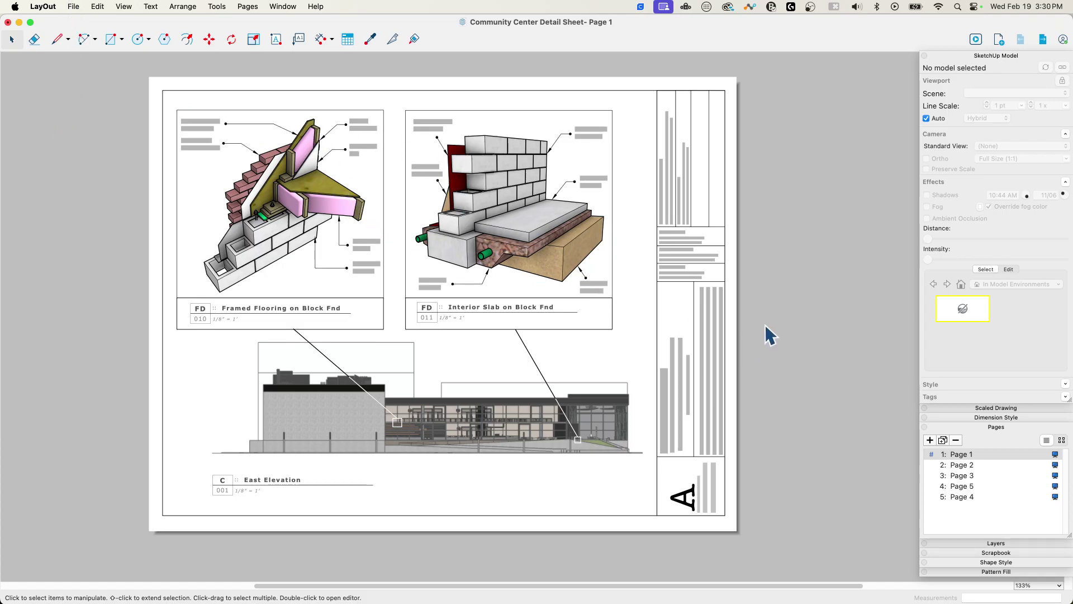
right_click(957, 454)
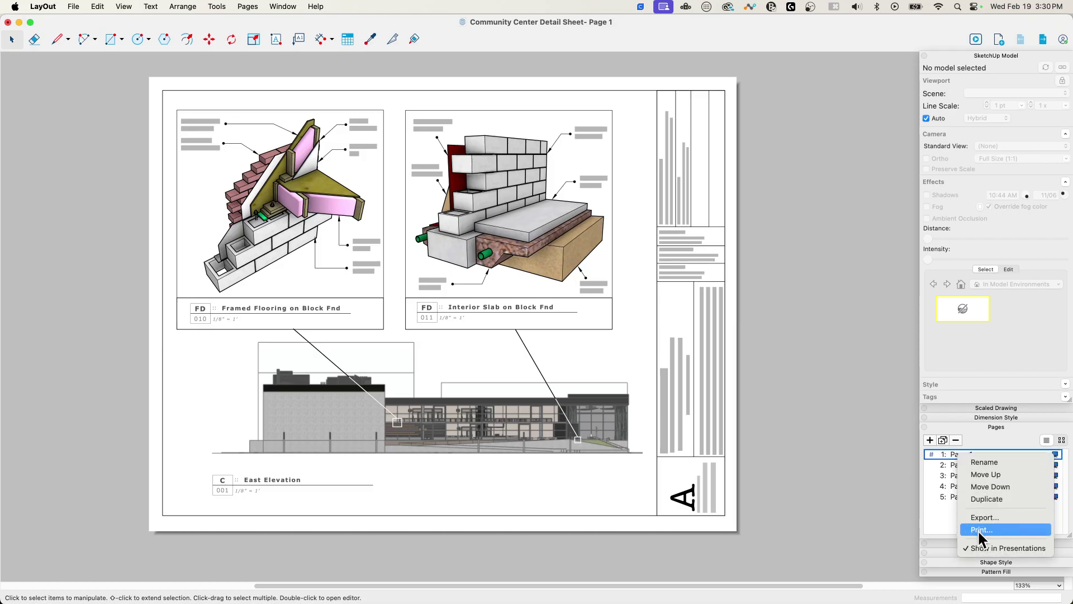
click(925, 485)
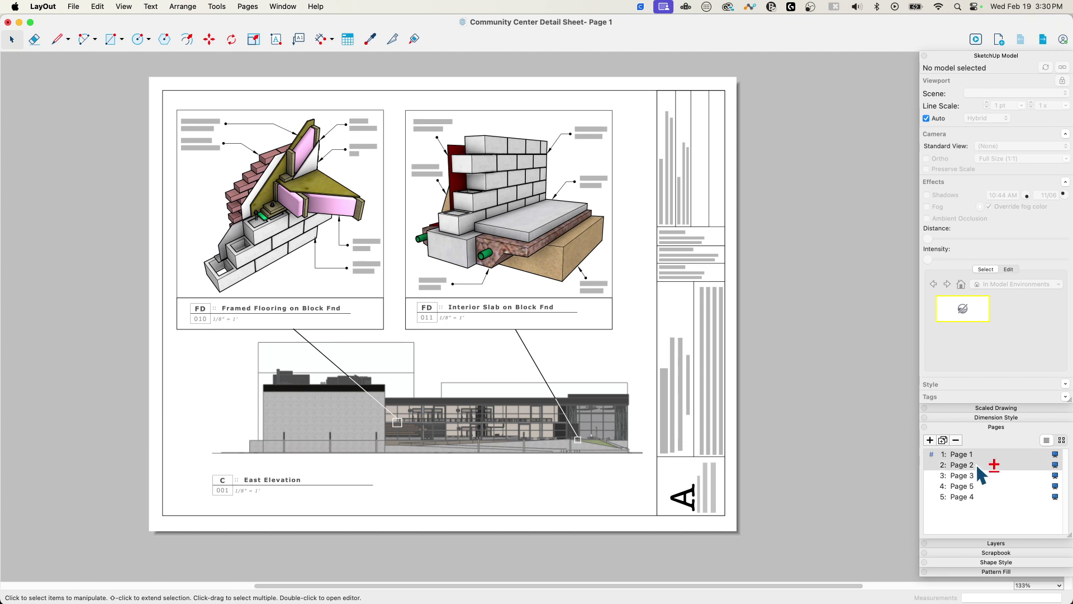
right_click(976, 463)
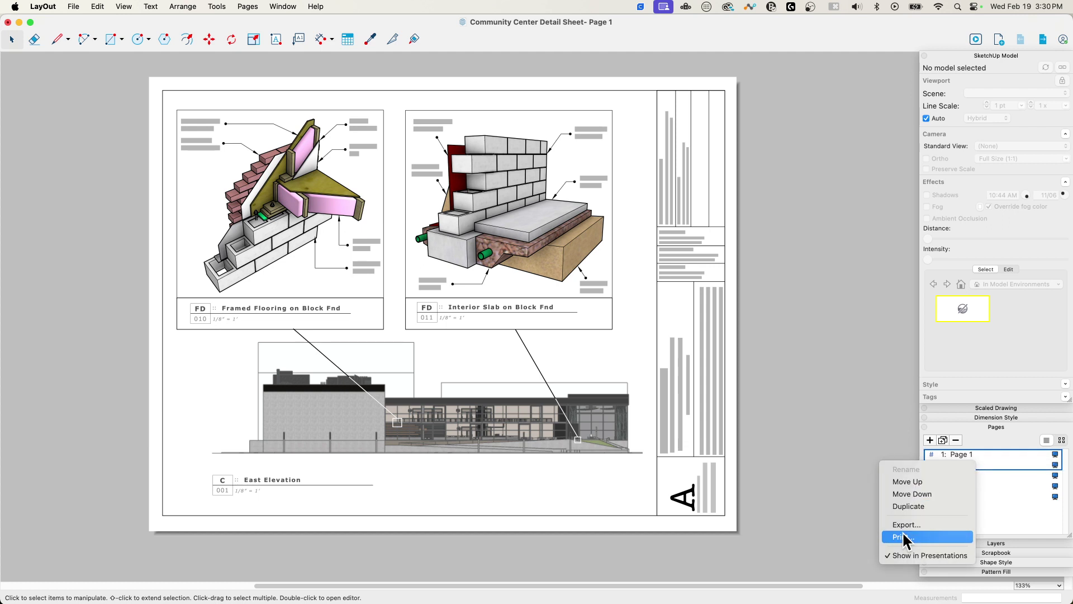
click(860, 405)
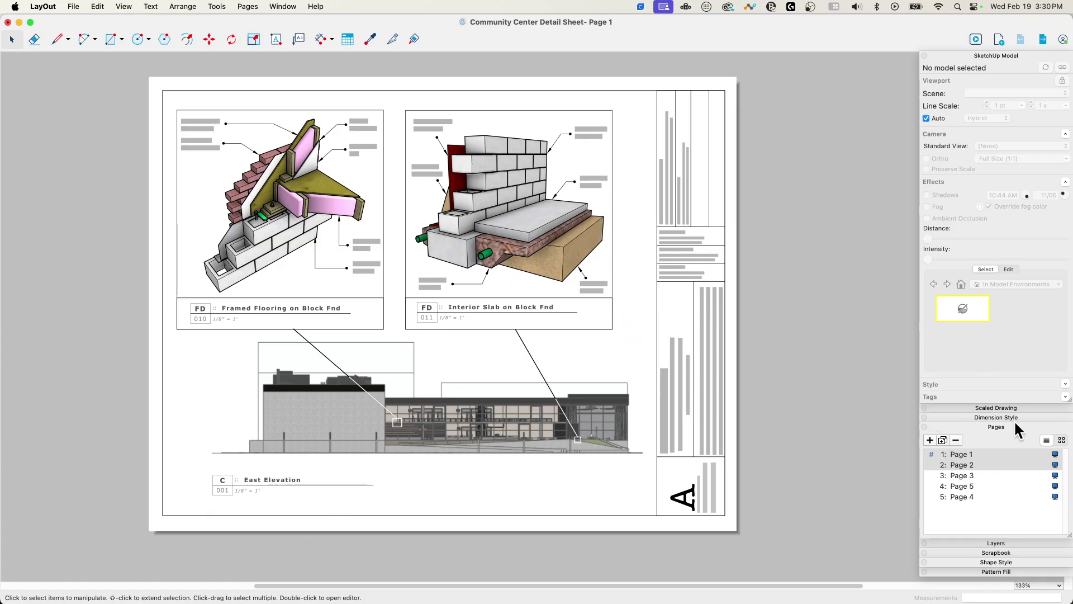
Switch between Page 2 and Page 1, open and dismiss Page 5's menu, ending on Page 1.
click(966, 465)
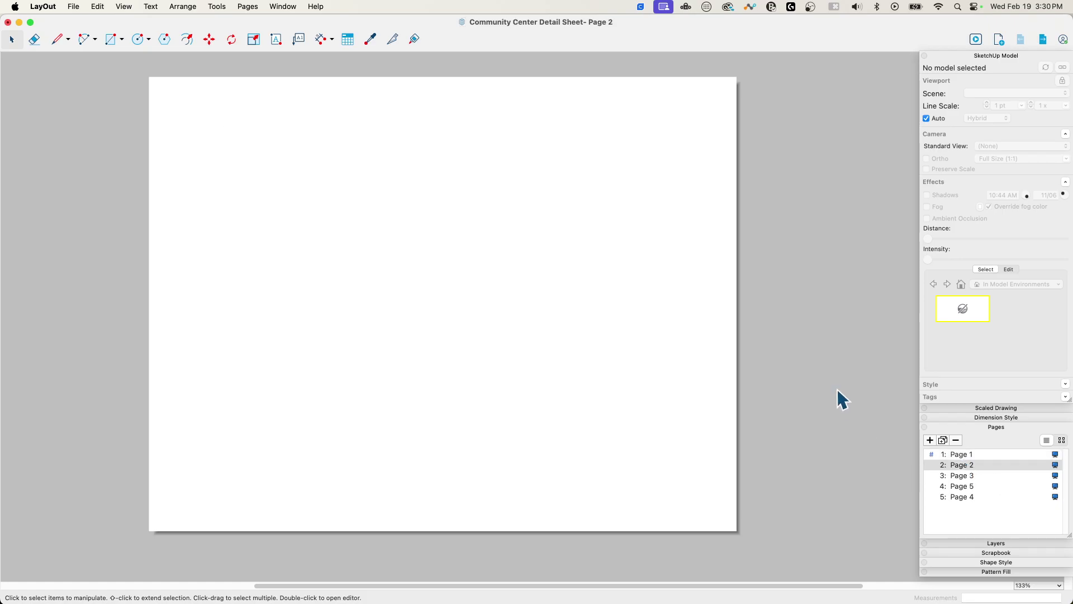
click(963, 453)
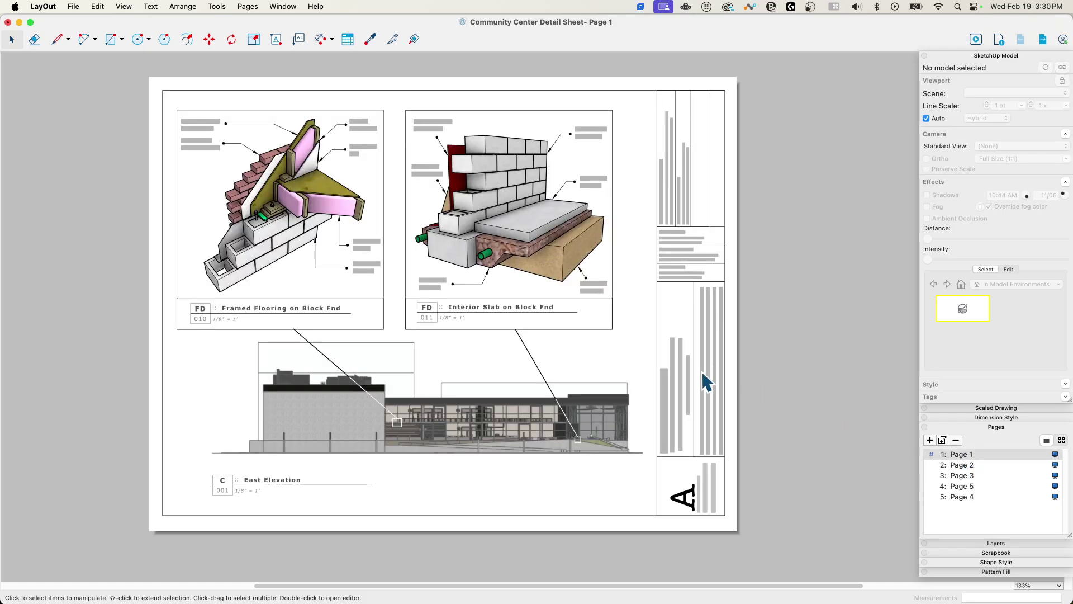
right_click(954, 484)
click(956, 451)
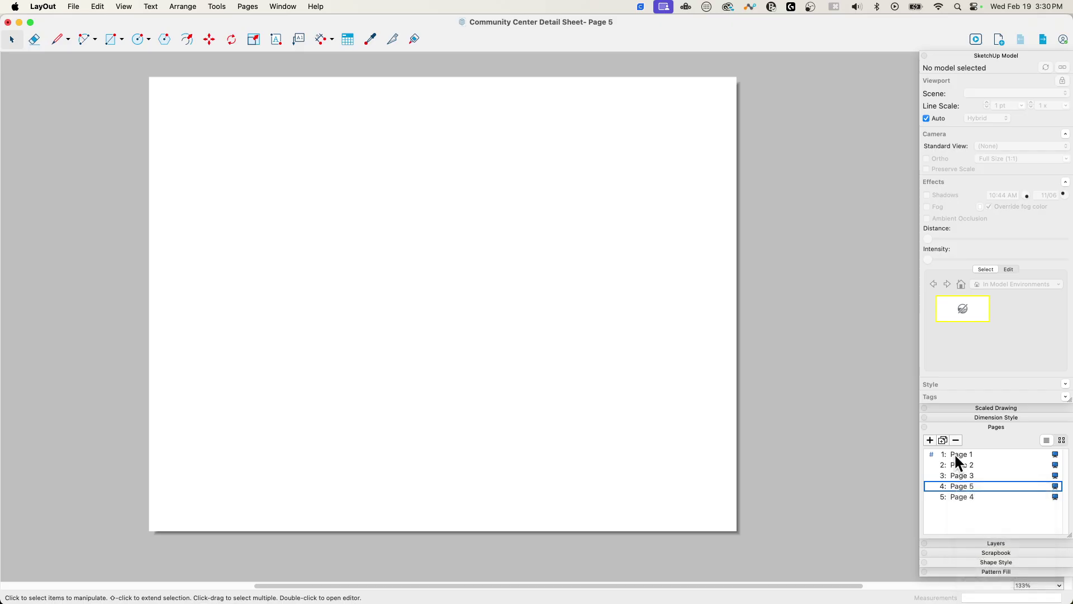
click(956, 450)
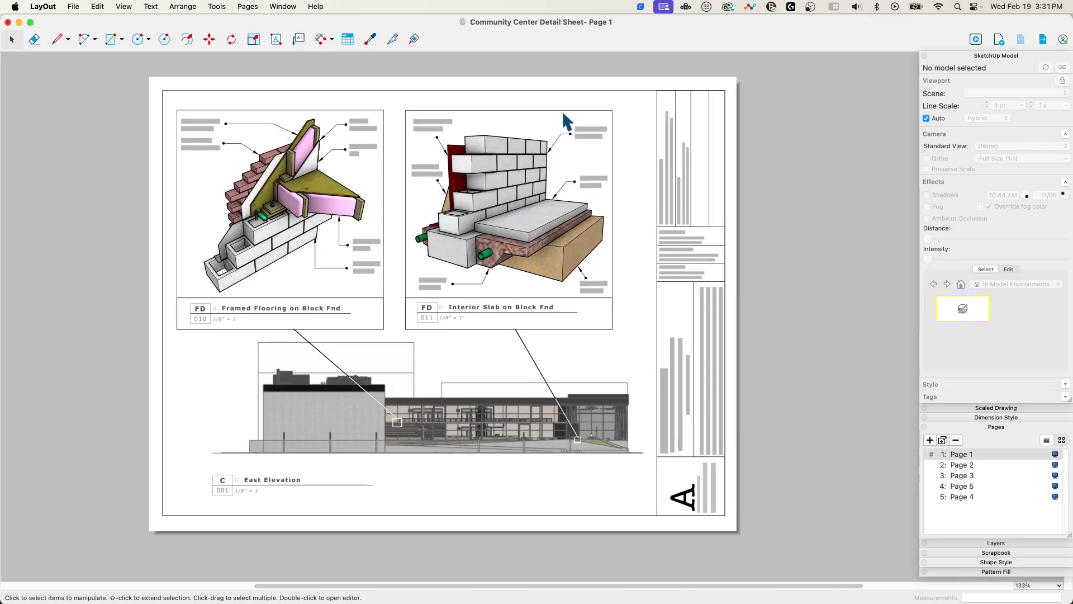